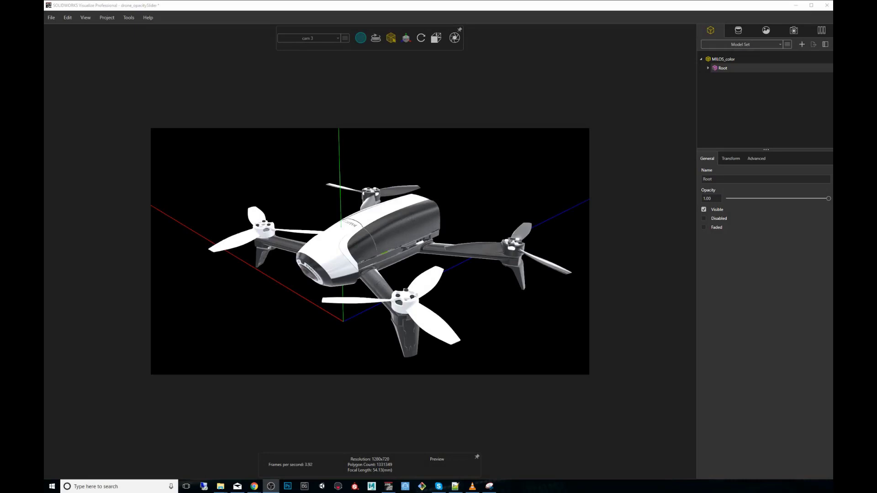
Step: Switch to SOLIDWORKS Visualize and examine the MILOS_color model hierarchy, from Root to the MILOS_CROSS-1 group and its part
key(alt+Tab)
drag(499, 221, 507, 214)
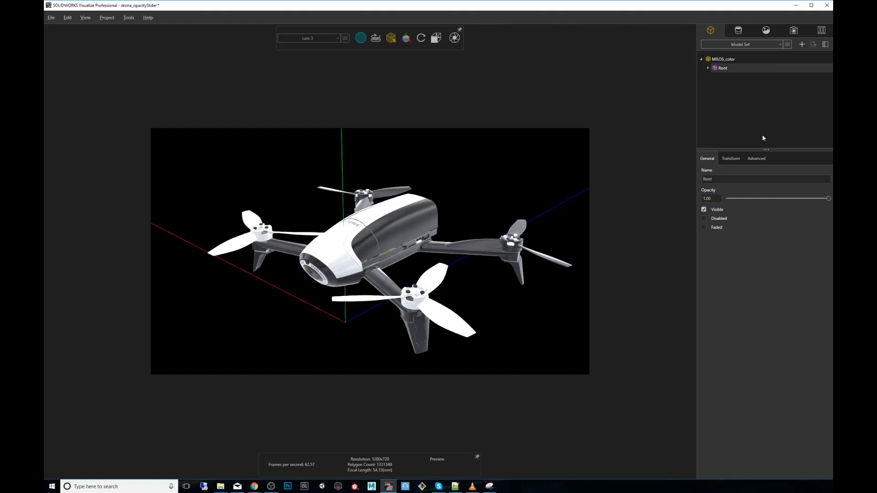
click(718, 62)
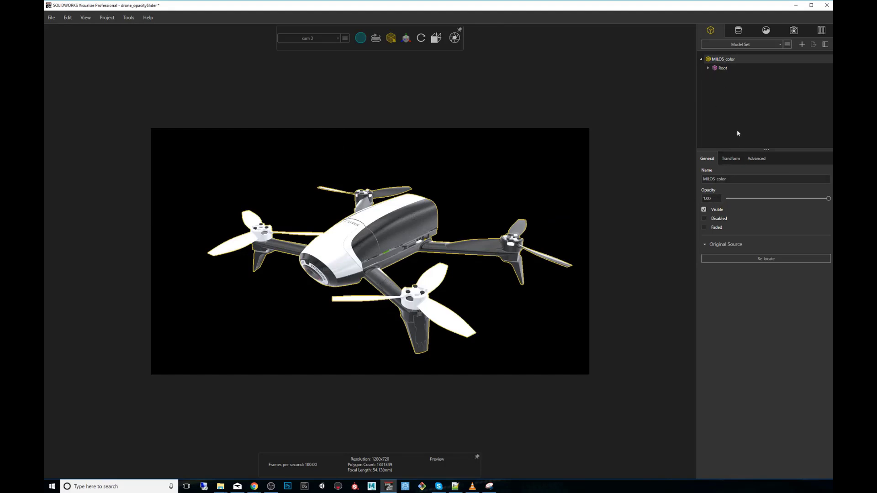
click(720, 69)
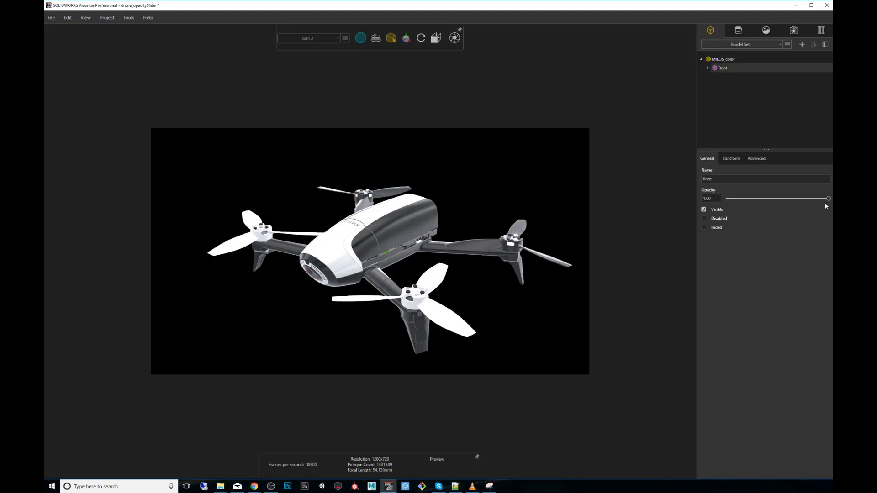
click(708, 67)
click(715, 77)
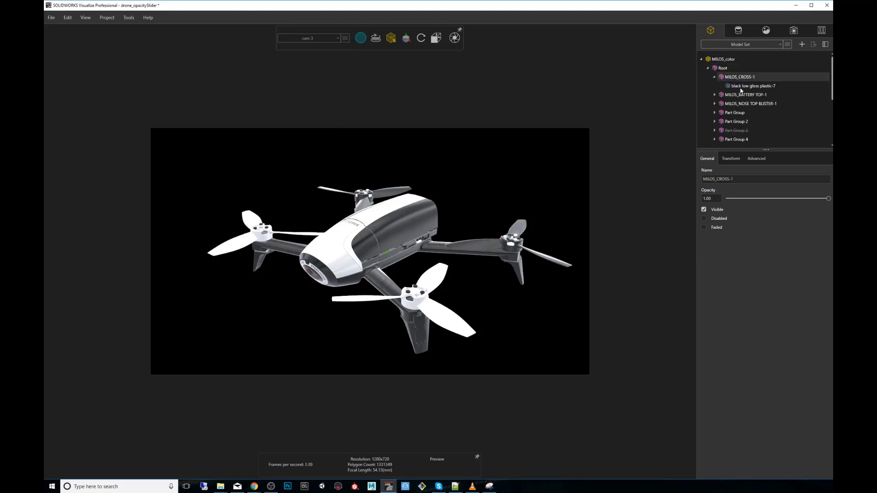
click(753, 86)
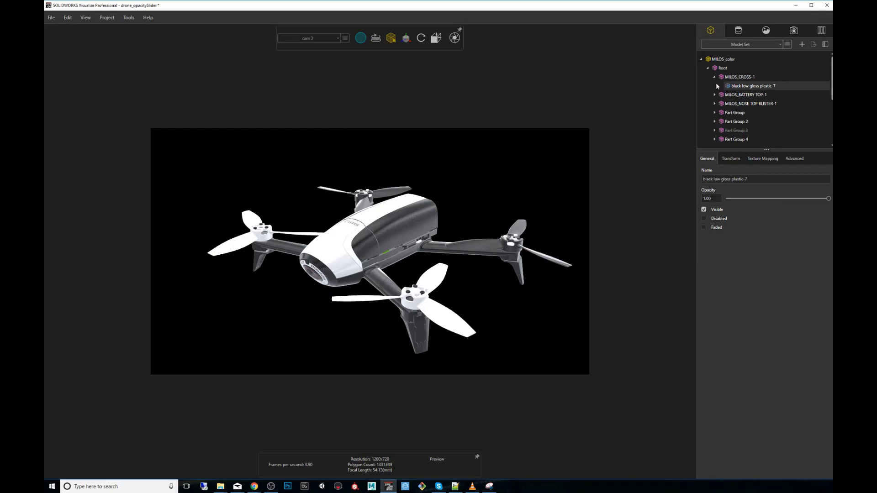
click(708, 68)
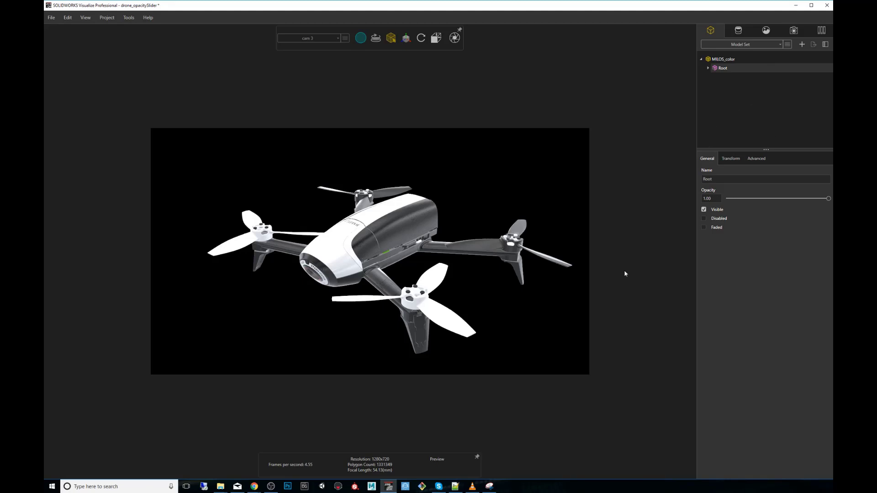
Step: Hide the black low gloss plastic-15 part of the battery cover and inspect the drone's interior beneath it
drag(470, 196, 329, 172)
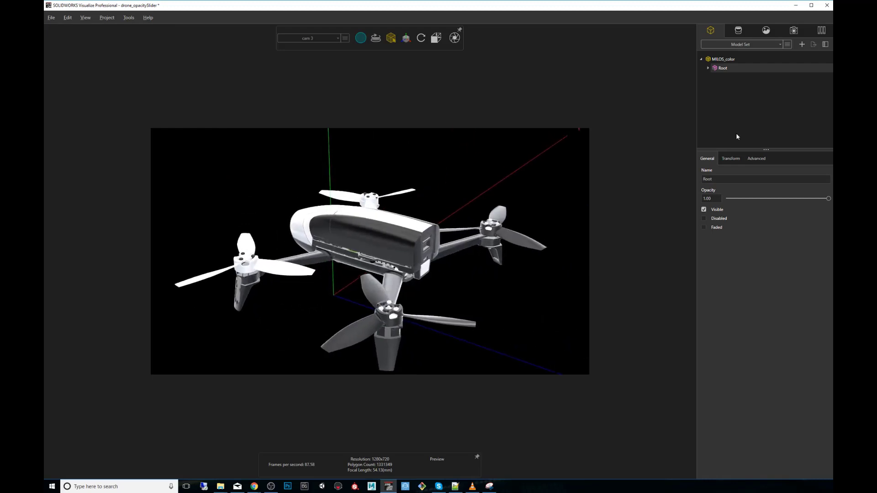
drag(485, 180, 568, 160)
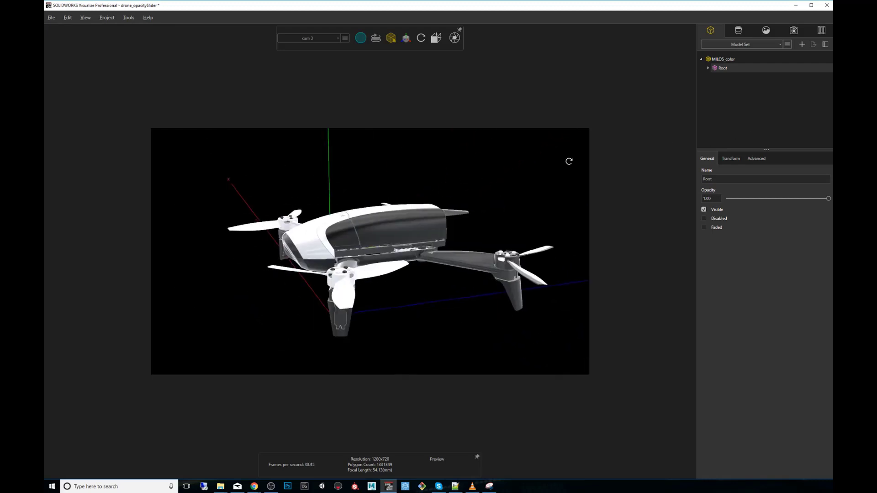
click(385, 54)
click(385, 221)
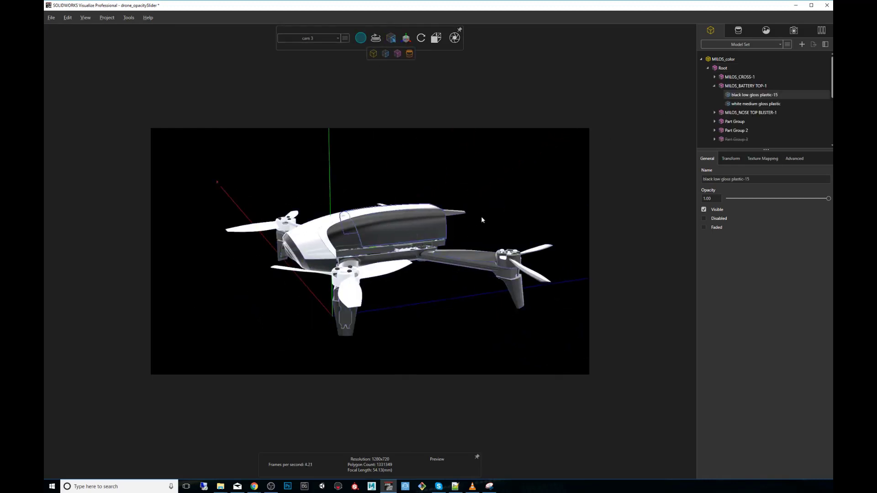
click(704, 209)
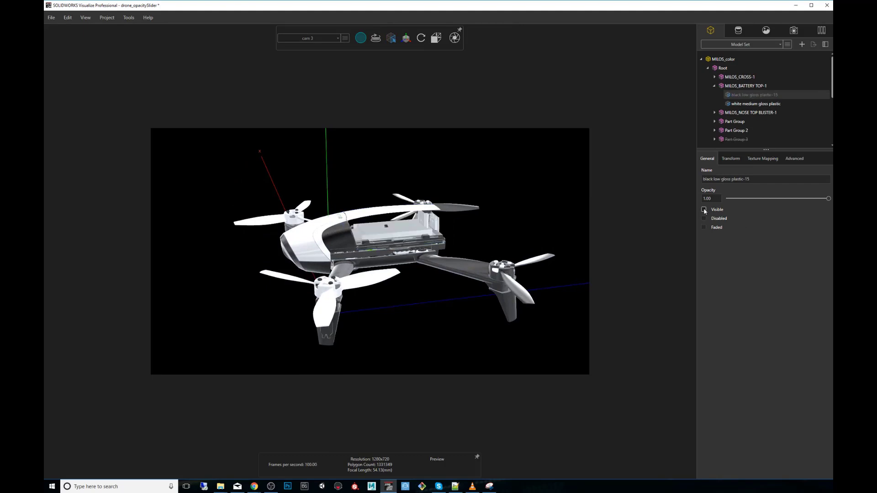
alt+drag(478, 231, 379, 247)
alt+right_drag(379, 247, 407, 163)
alt+drag(375, 194, 411, 199)
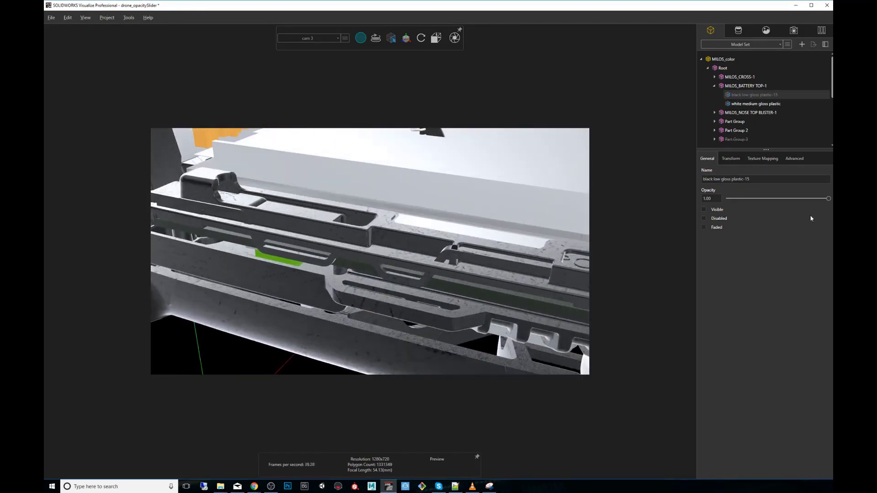
Step: Show the black low gloss plastic-15 part again and hide the whole MILOS_BATTERY TOP-1 group
click(704, 210)
click(730, 86)
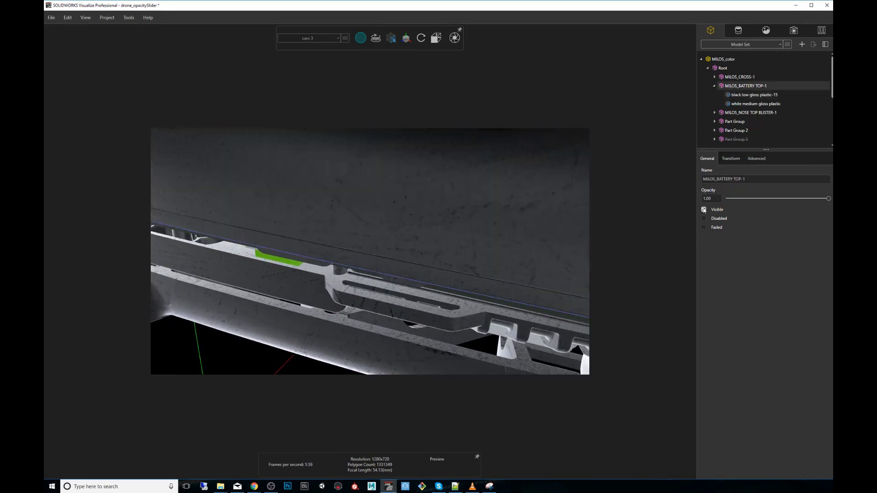
click(705, 210)
Step: Change the selection mode to whole groups and hide both MILOS_CELL battery cell groups on the drone's deck
alt+right_drag(484, 219, 452, 286)
click(412, 240)
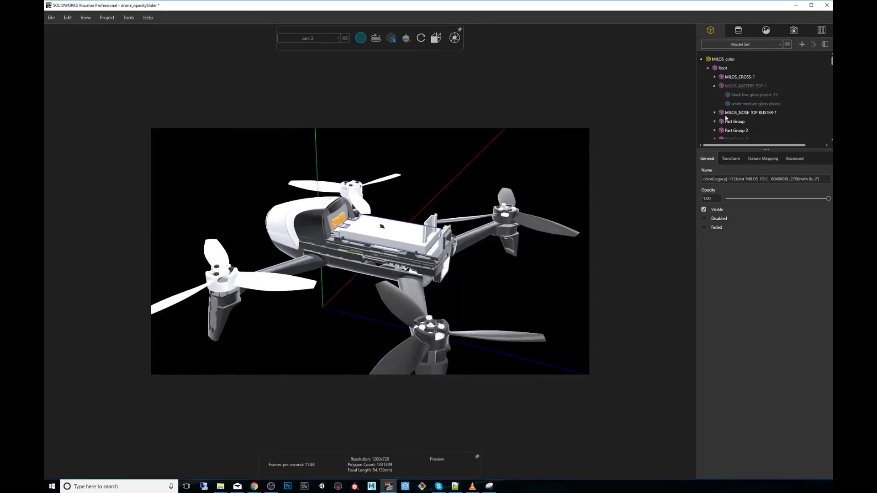
mouse_move(391, 38)
click(397, 53)
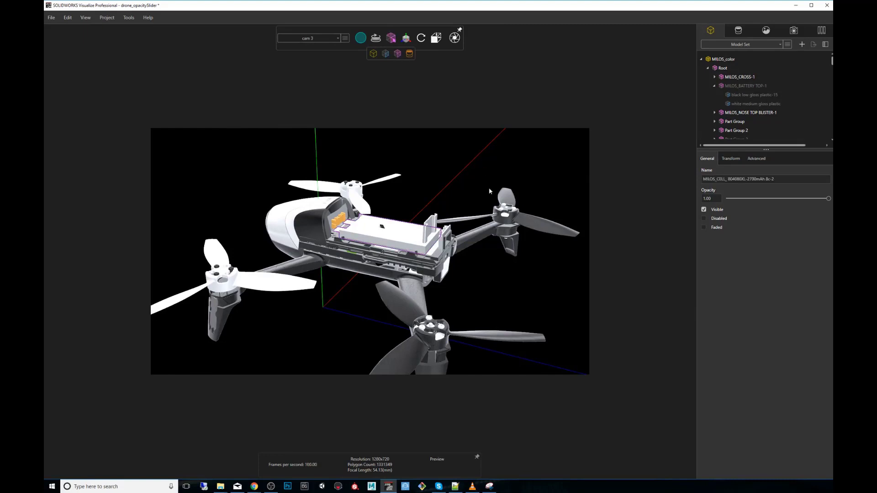
click(420, 185)
click(402, 231)
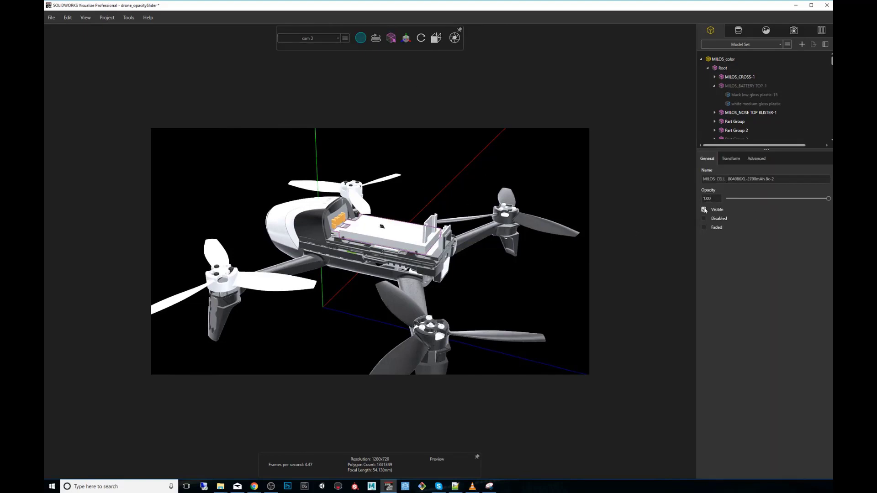
click(704, 209)
click(396, 226)
click(704, 210)
click(705, 211)
Step: Hide the MILOS_NOSE TOP BLISTER-1 and MILOS_NOSE-1 groups to expose the components inside the drone's nose
middle_drag(341, 236, 402, 238)
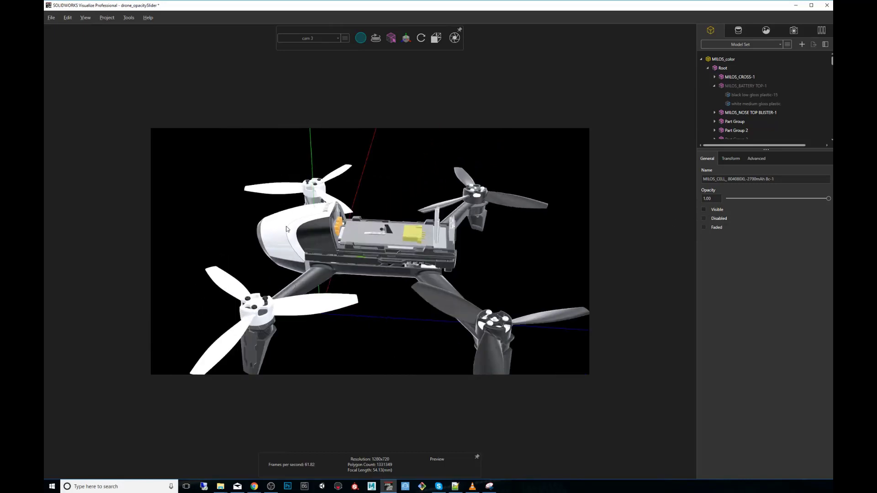
click(285, 227)
click(704, 210)
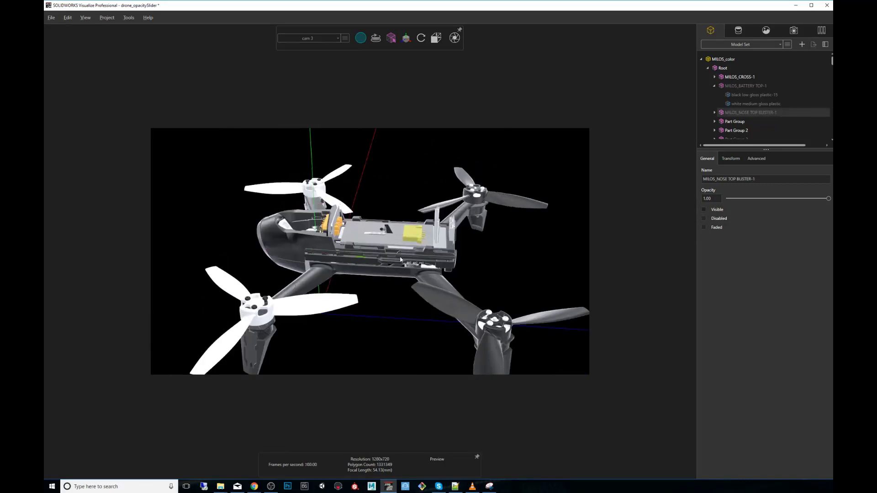
drag(656, 222, 488, 264)
middle_drag(488, 263, 440, 265)
click(316, 270)
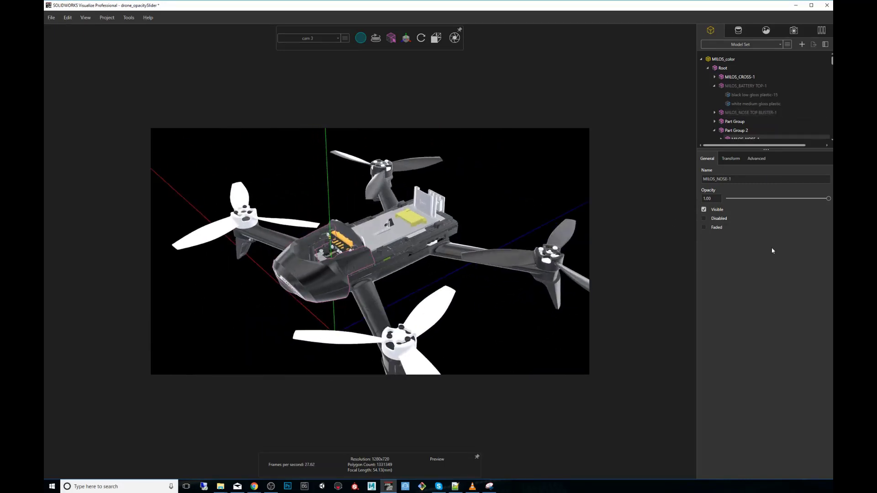
click(704, 210)
mouse_move(434, 244)
alt+mouse_down()
mouse_move(416, 249)
mouse_move(491, 242)
mouse_move(538, 225)
mouse_move(418, 239)
alt+mouse_up()
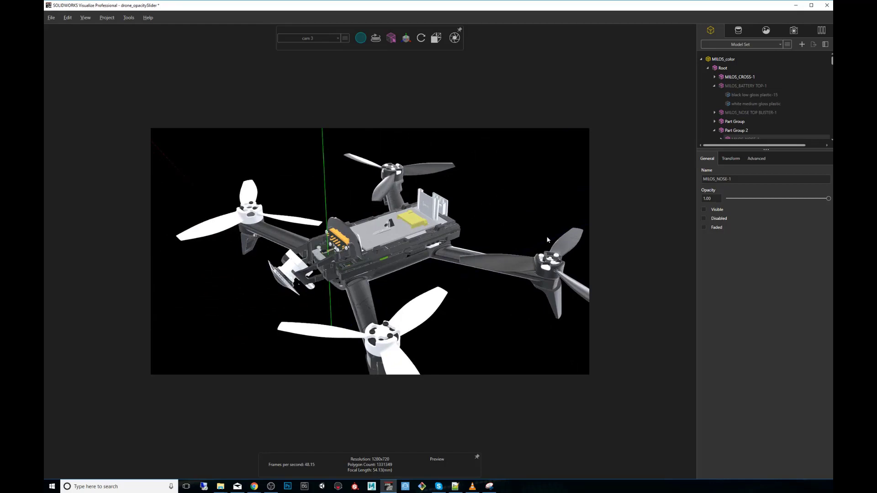
Step: Undo all the hiding of the battery cover, battery cells and nose groups, and clear the selection
key(ctrl+z)
key(ctrl+z)
key(ctrl+z)
key(ctrl+z)
key(ctrl+z)
key(ctrl+z)
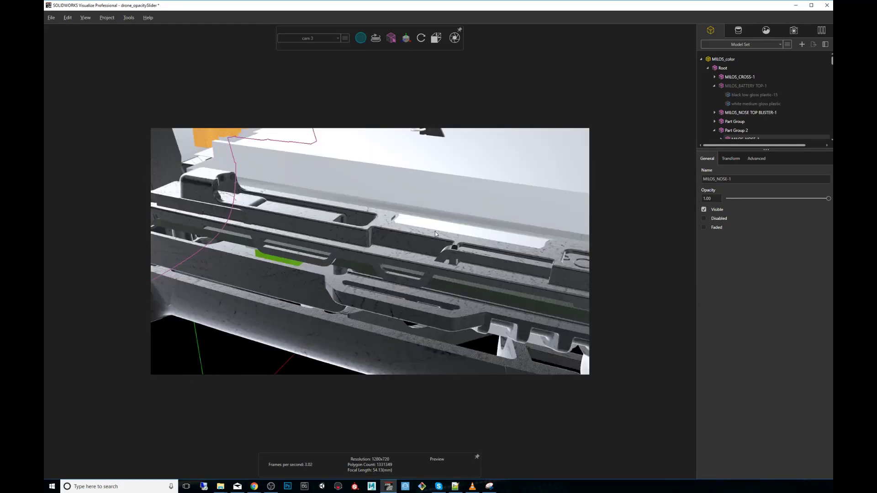
key(ctrl+z)
scroll(435, 234, down, 5)
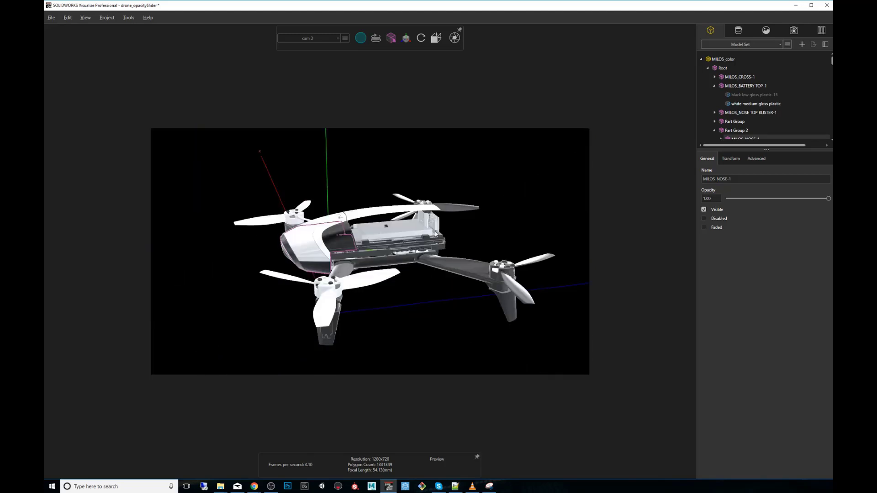
key(ctrl+z)
click(470, 180)
Step: Review the settings of the anim camera while orbiting the drone, and return to the model list
middle_drag(446, 213, 506, 210)
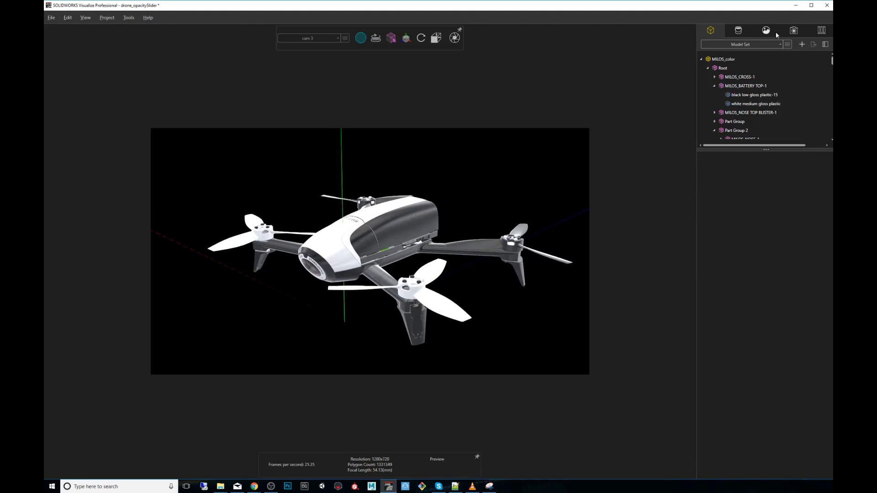
click(793, 30)
drag(498, 200, 750, 144)
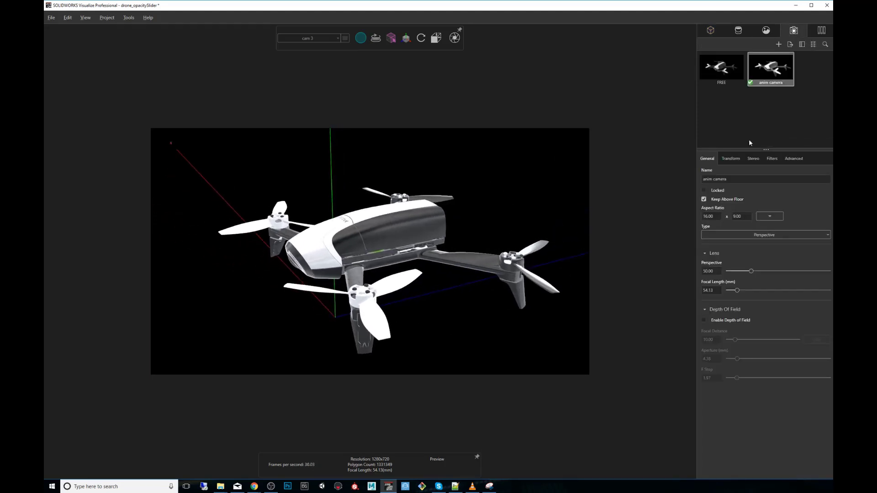
click(710, 30)
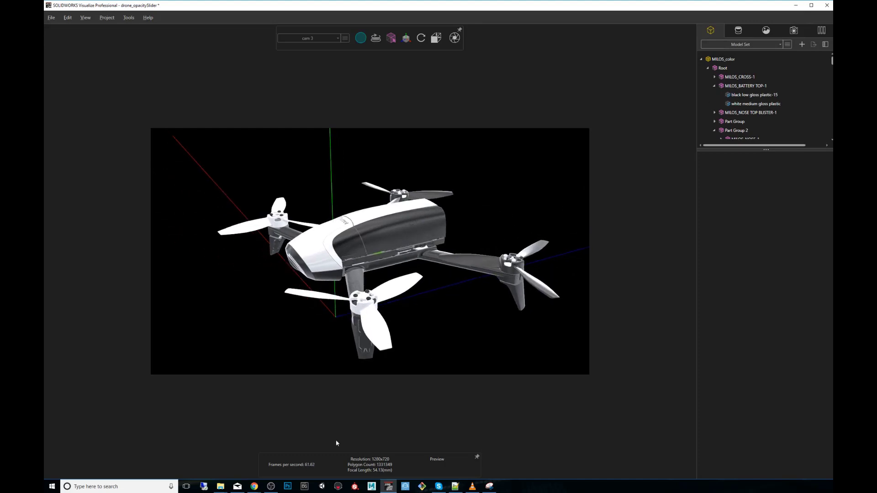
Step: Show the animation timeline for the drone project
key(k)
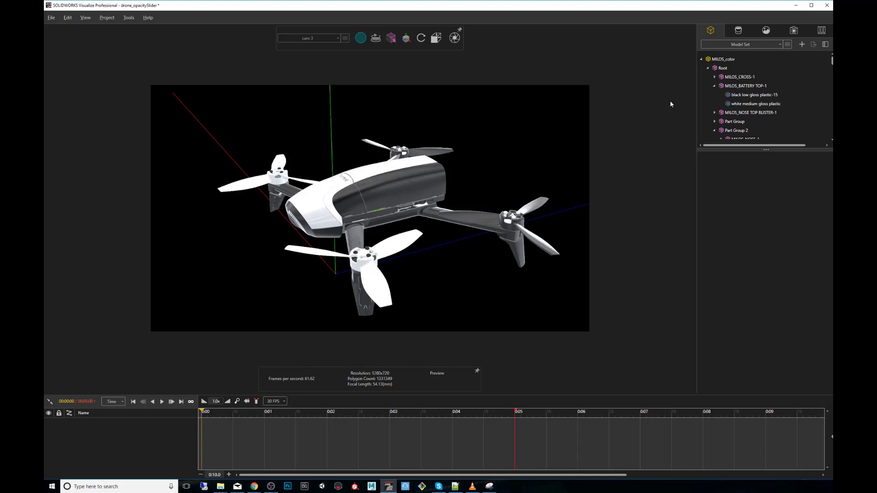
drag(505, 151, 465, 169)
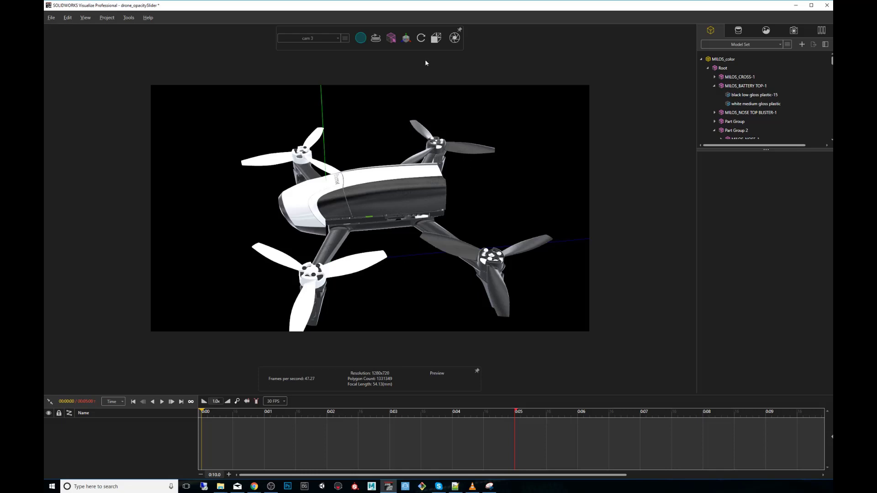
Step: Select the MILOS_NOSE TOP BLISTER-1, MILOS_BATTERY TOP-1 and MILOS_NOSE-1 groups together in the view
mouse_move(393, 40)
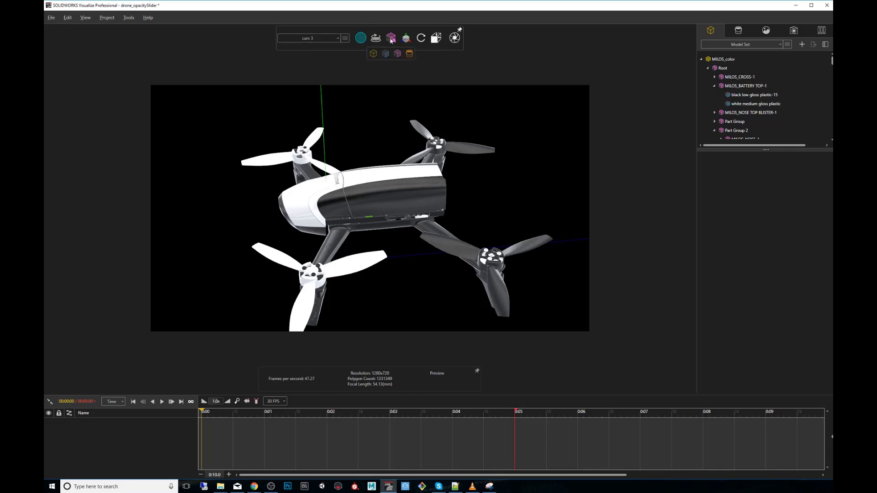
click(306, 202)
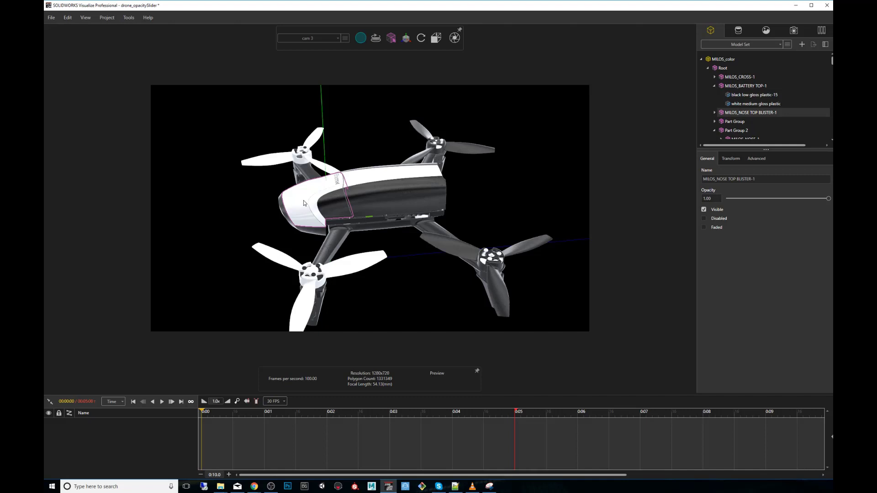
ctrl+click(388, 189)
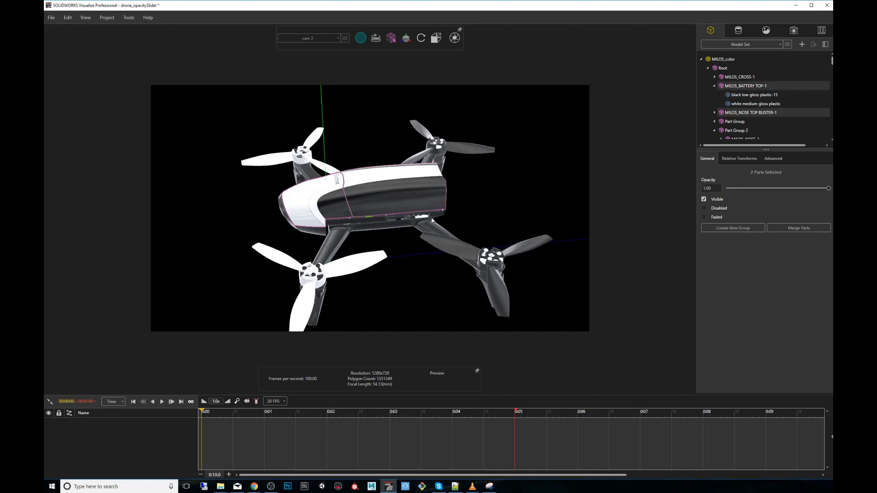
drag(433, 220, 525, 177)
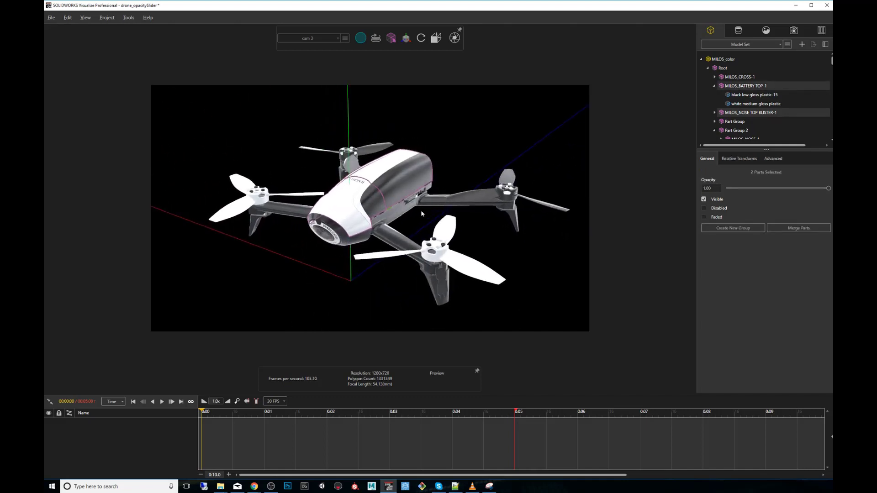
ctrl+click(385, 167)
ctrl+click(385, 168)
ctrl+click(332, 226)
drag(332, 242, 525, 195)
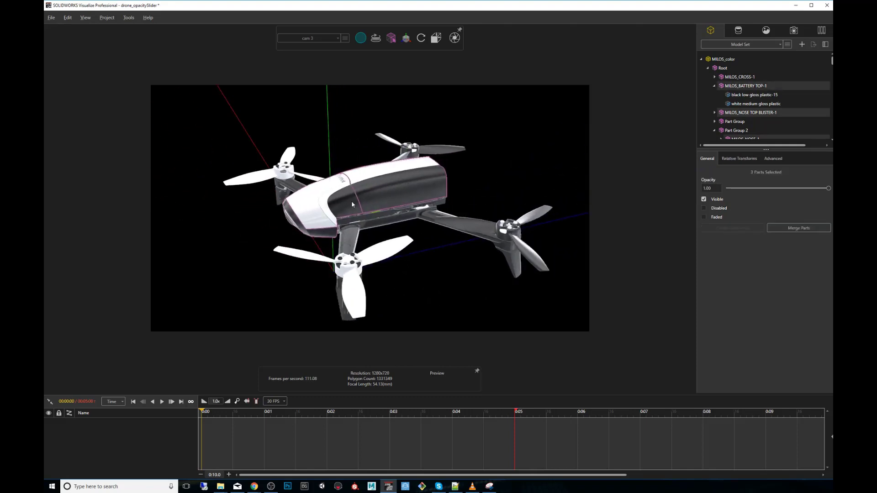
drag(579, 228, 567, 249)
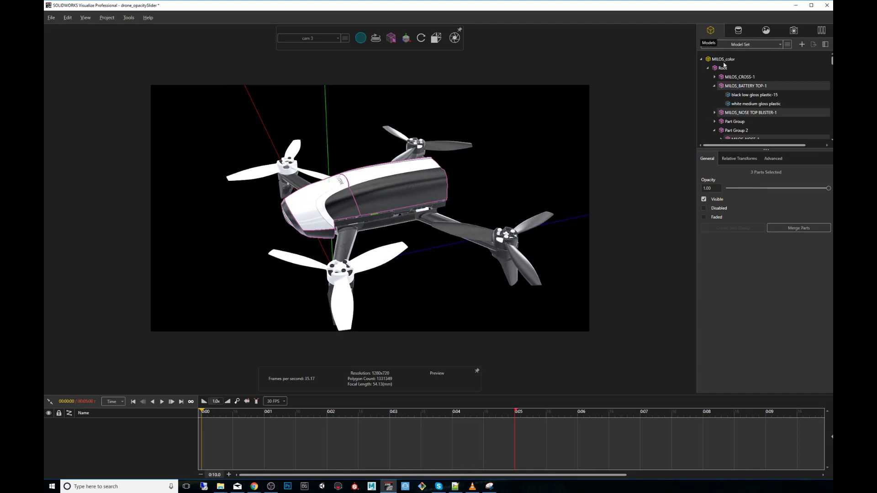
Step: Collapse MILOS_BATTERY TOP-1 in the model tree and reselect the nose top blister, nose and battery cover groups together
click(714, 87)
click(728, 86)
right_click(729, 86)
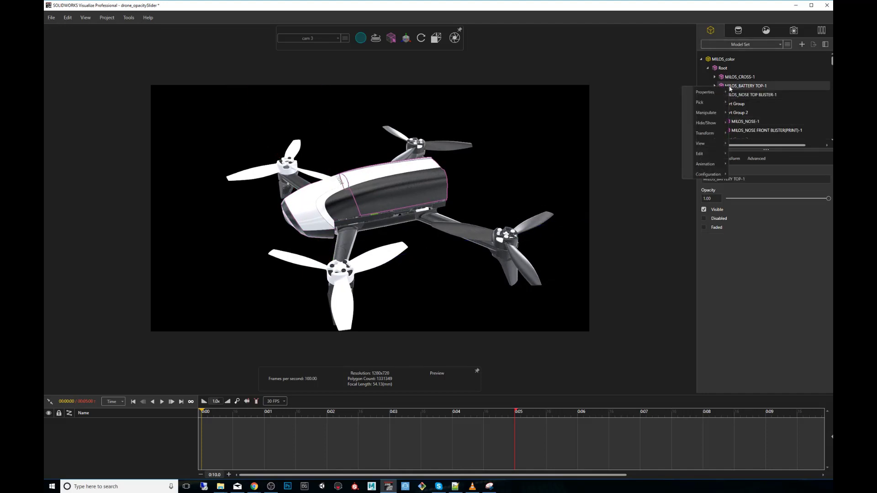
click(458, 161)
click(310, 209)
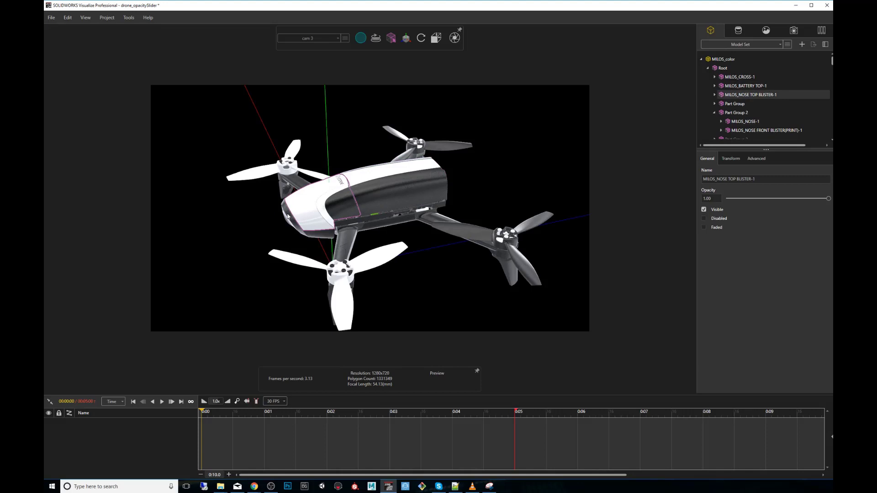
ctrl+click(292, 218)
ctrl+click(467, 222)
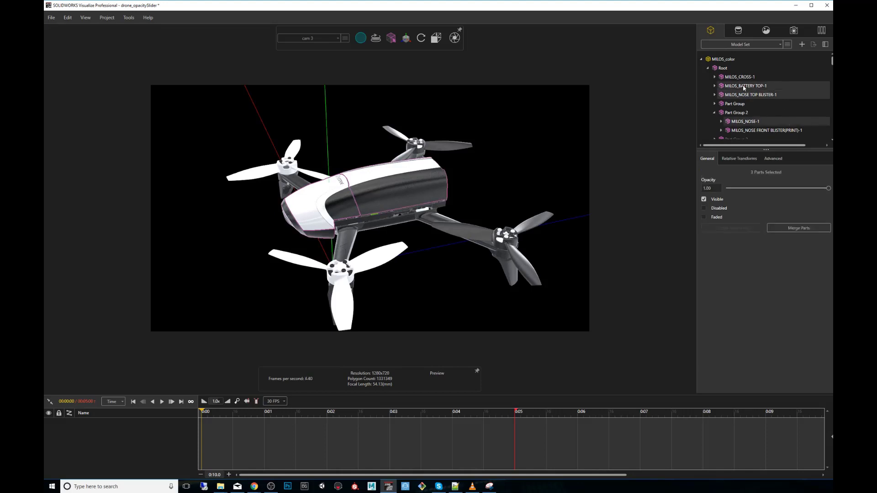
Step: Add keyframes to the three selected cover groups at 0:00, and set their opacity to 0.00 at 0:02
right_click(744, 88)
mouse_move(721, 153)
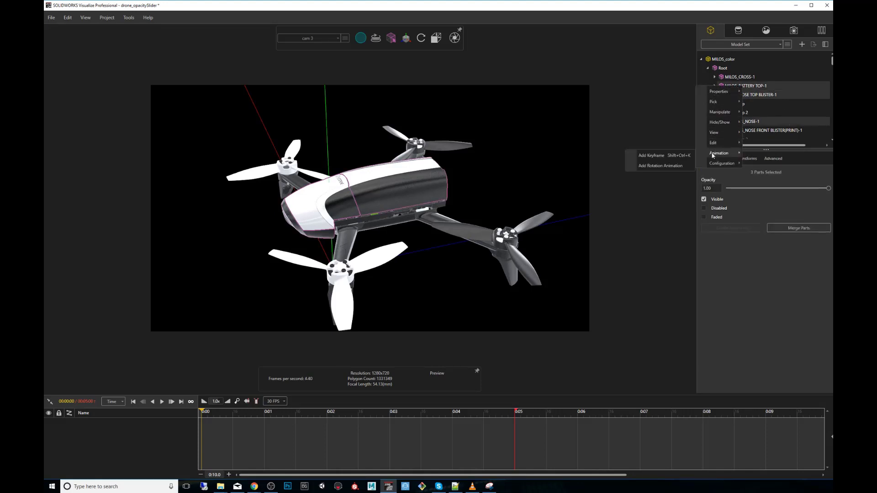
click(654, 156)
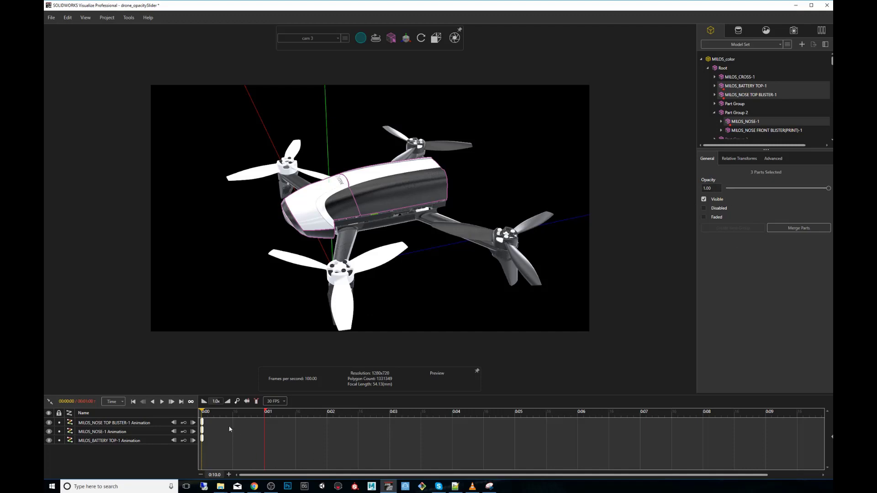
drag(265, 412, 429, 411)
drag(203, 412, 326, 413)
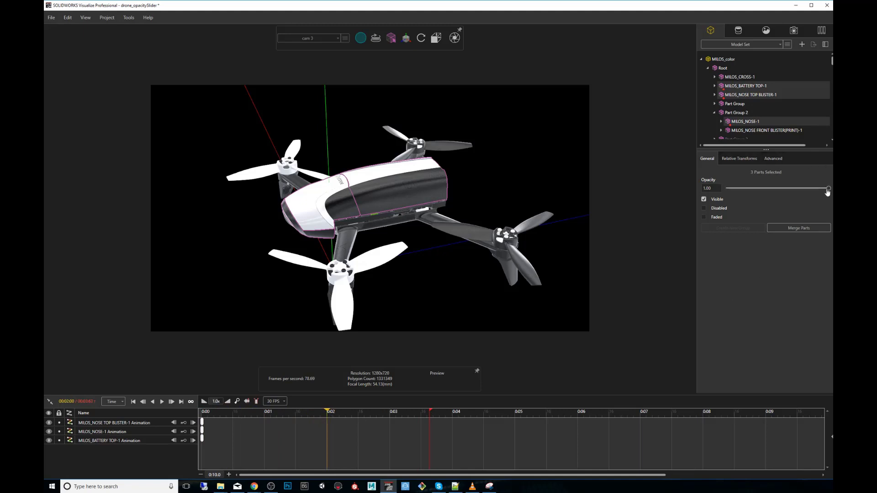
drag(828, 188, 718, 191)
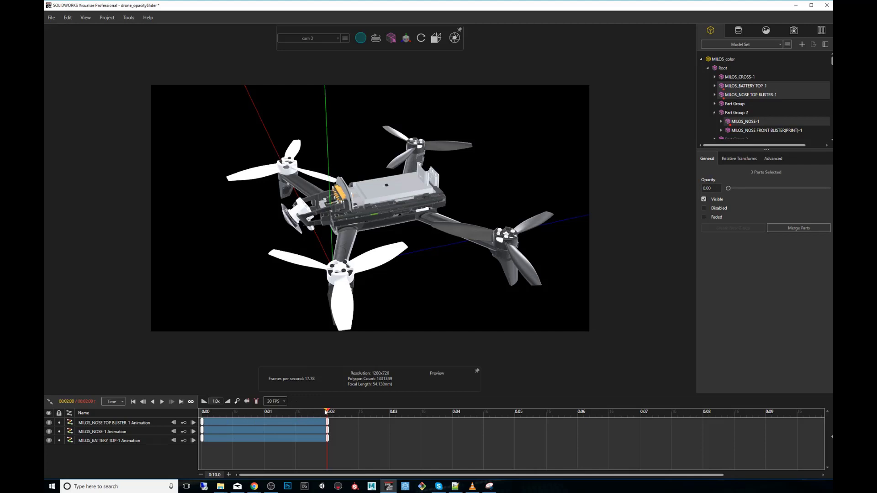
Step: Scrub the timeline between 0:00 and 0:02 to preview the cover fade, and return to the start
drag(327, 412, 200, 414)
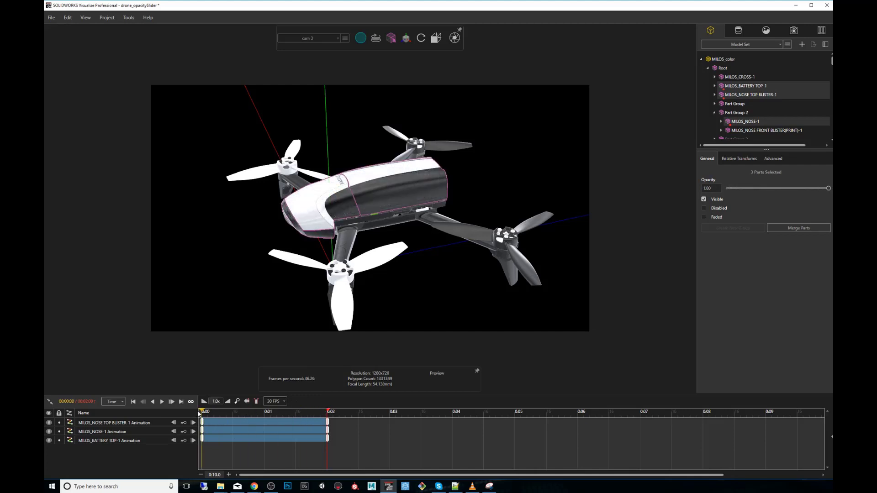
drag(202, 412, 302, 412)
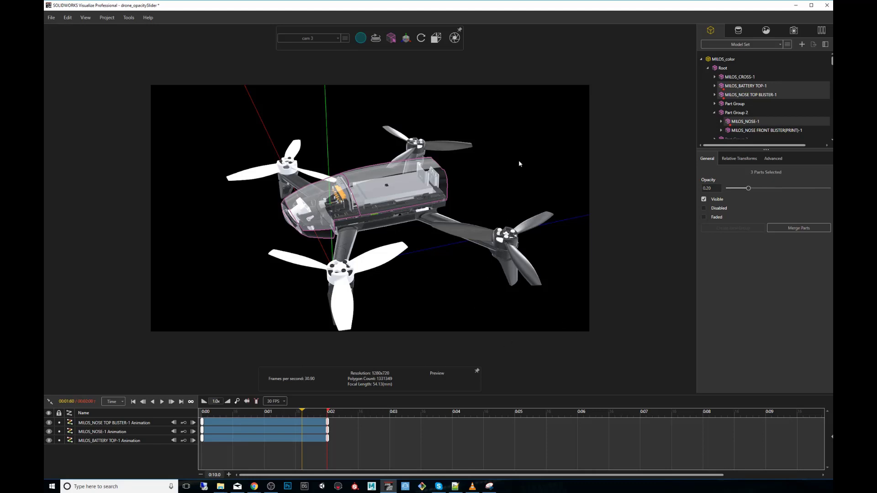
key(alt)
drag(301, 412, 202, 412)
Step: Frame the whole drone from a low front three-quarter angle and add a keyframe to the anim camera at 0:00
alt+drag(450, 218, 422, 205)
alt+right_drag(423, 205, 428, 187)
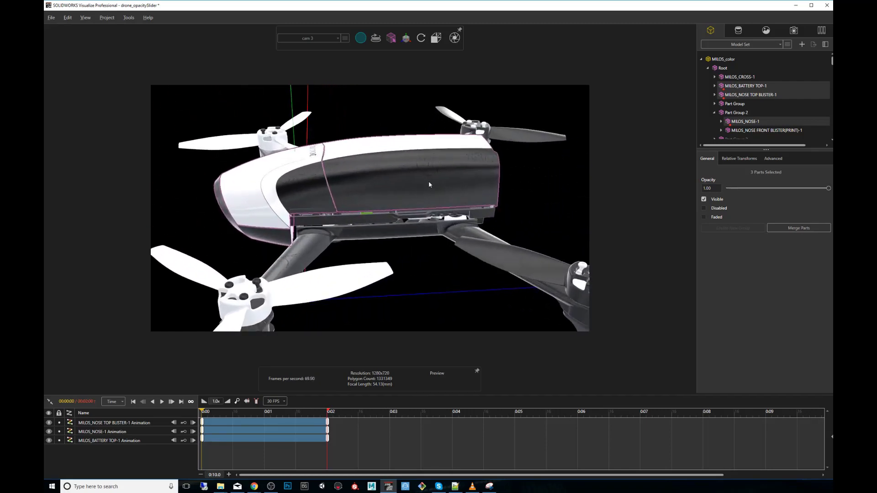
scroll(428, 187, down, 5)
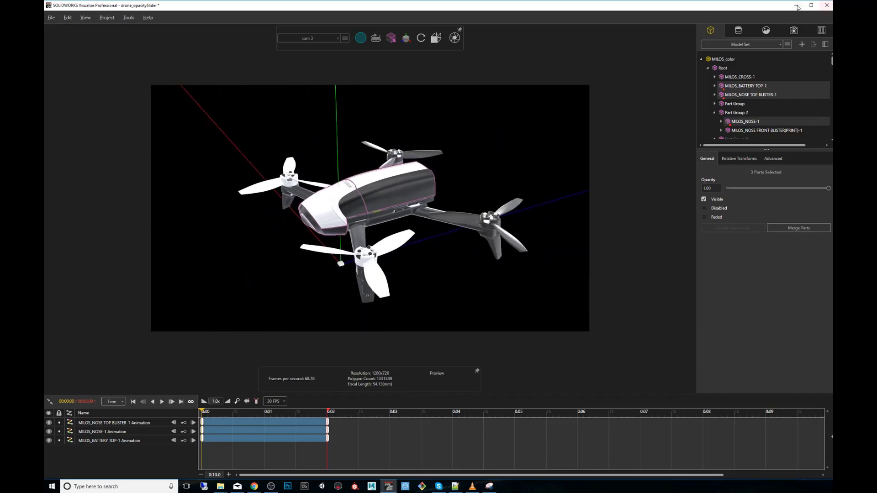
click(794, 30)
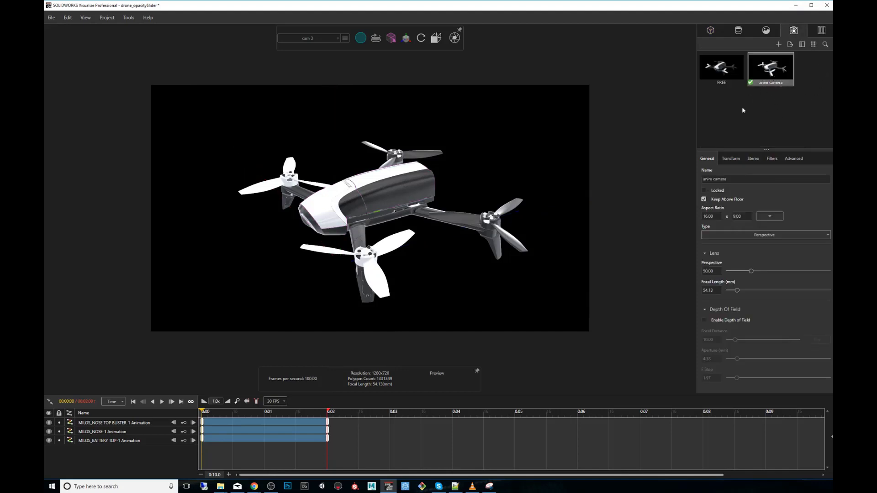
alt+drag(435, 210, 445, 209)
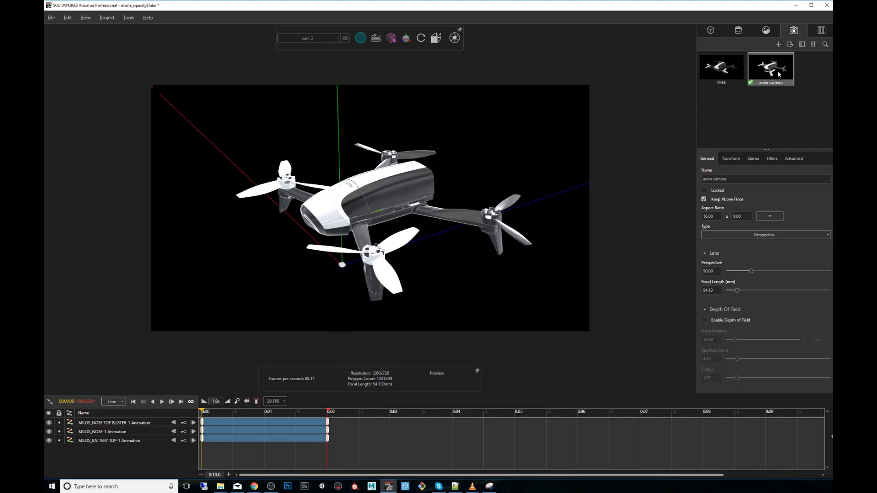
scroll(462, 169, up, 5)
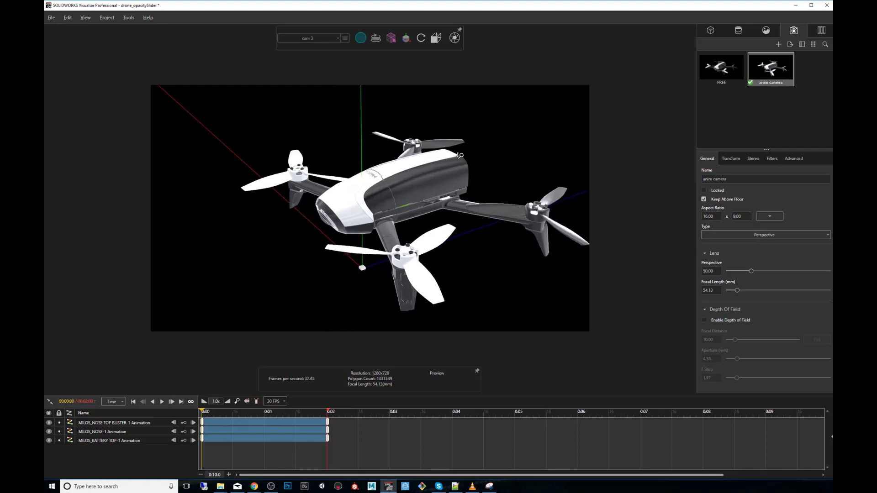
alt+right_drag(511, 138, 473, 147)
alt+drag(473, 147, 482, 137)
alt+middle_drag(483, 136, 479, 140)
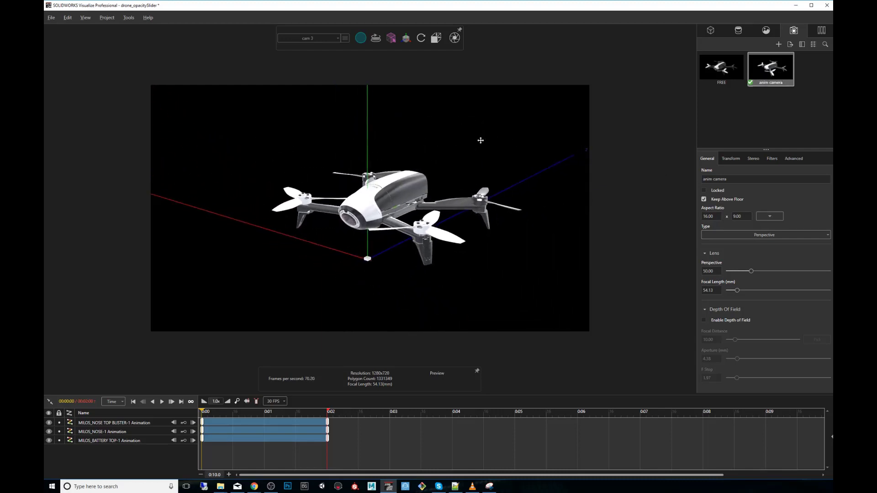
alt+right_drag(479, 140, 492, 142)
mouse_move(474, 162)
mouse_down()
mouse_move(484, 149)
mouse_move(470, 152)
mouse_up()
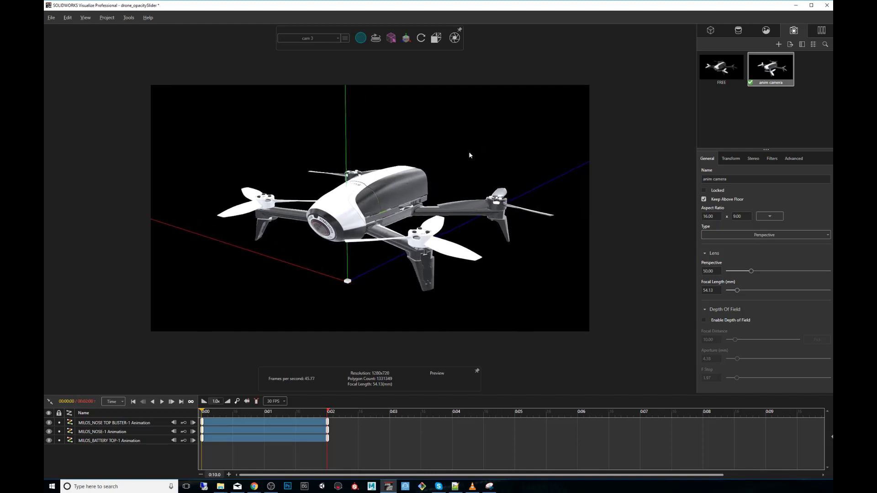
right_click(766, 67)
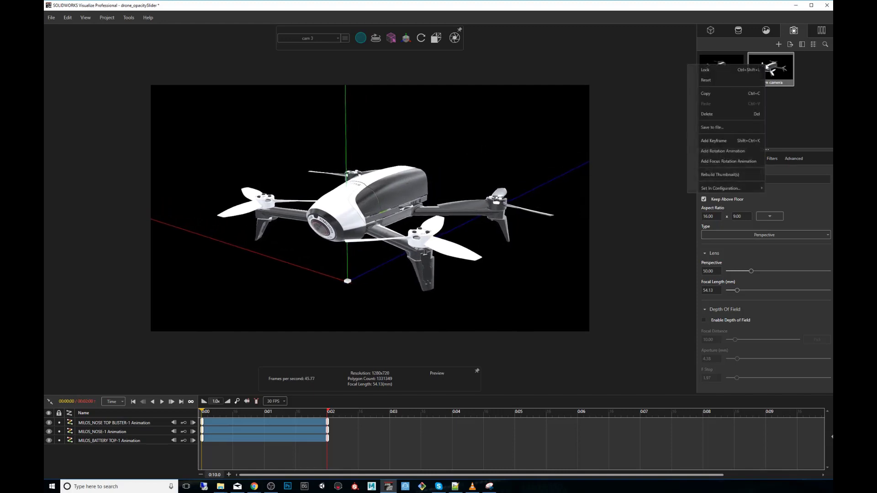
click(731, 140)
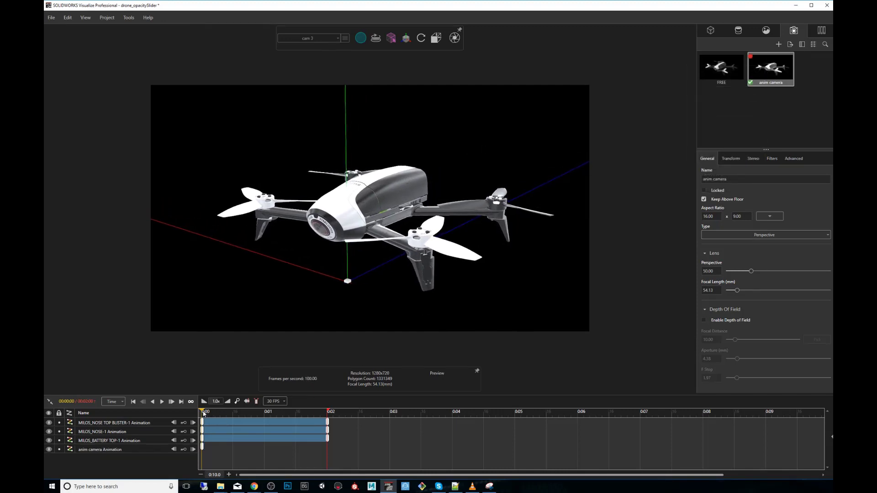
Step: Record an anim camera keyframe at 0:03 with a close side view of the exposed internal components
drag(203, 412, 457, 411)
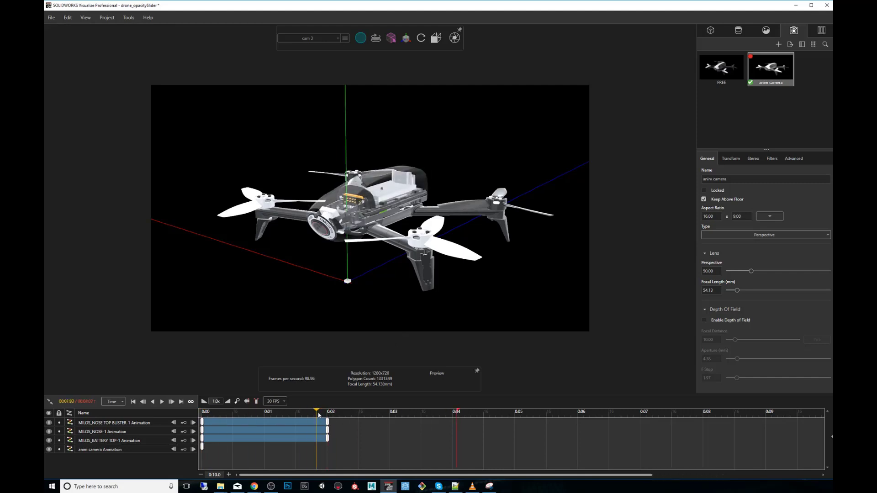
drag(319, 414, 391, 414)
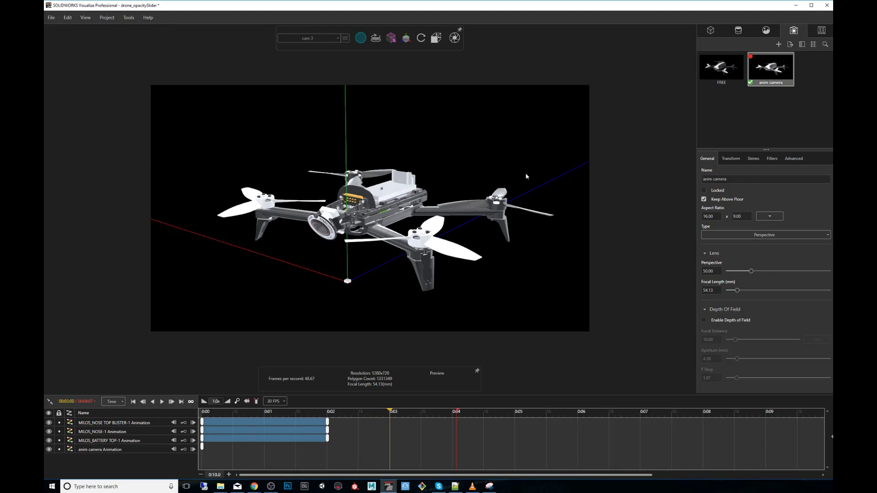
key(alt)
drag(420, 227, 337, 231)
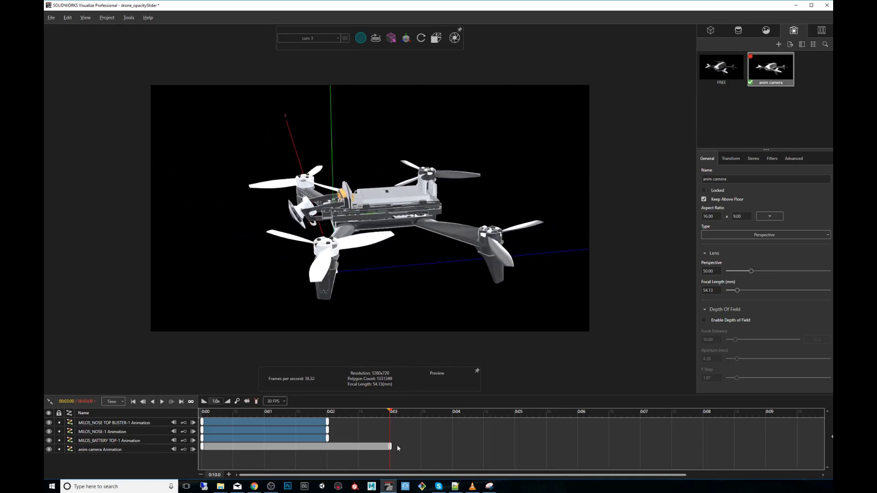
scroll(413, 228, up, 10)
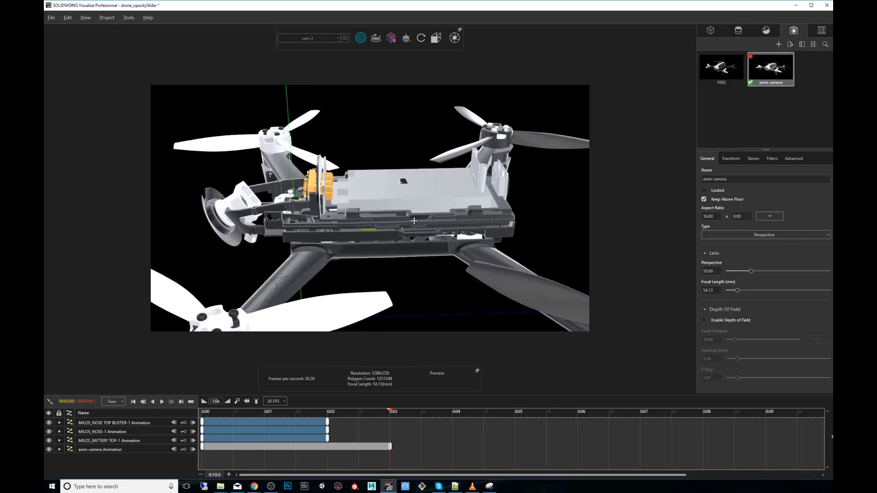
mouse_move(414, 221)
alt+right_down()
mouse_move(407, 226)
mouse_move(405, 215)
alt+right_up()
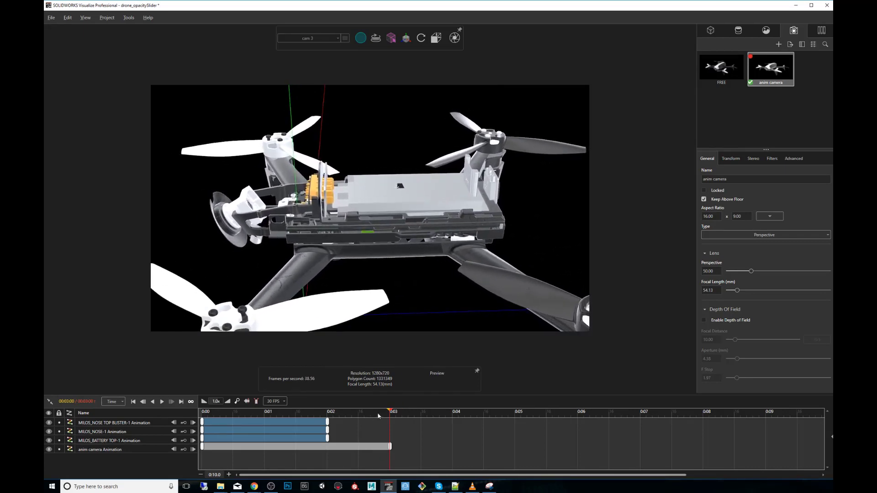
Step: Extend the anim camera animation to end at 0:04 and shift the three cover animations to run from 0:01 to 0:03
drag(389, 412, 191, 413)
drag(335, 437, 200, 418)
click(346, 435)
drag(339, 438, 201, 421)
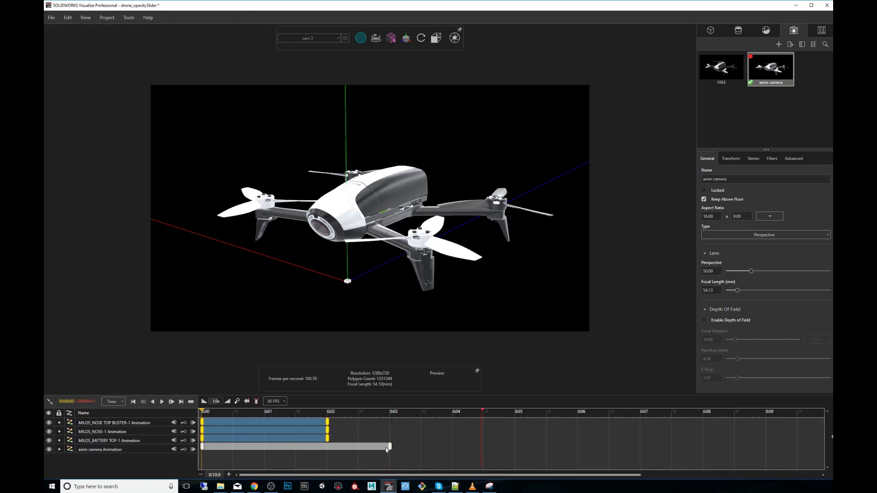
drag(391, 447, 453, 446)
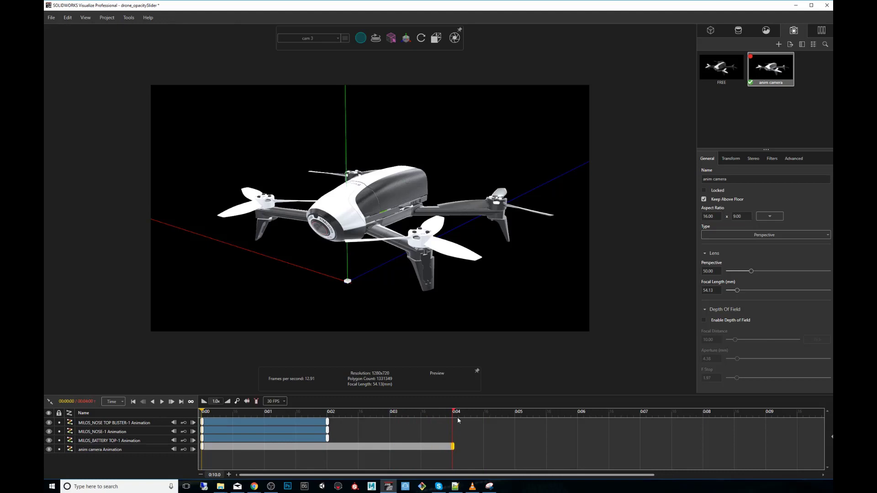
drag(341, 442, 265, 423)
click(425, 439)
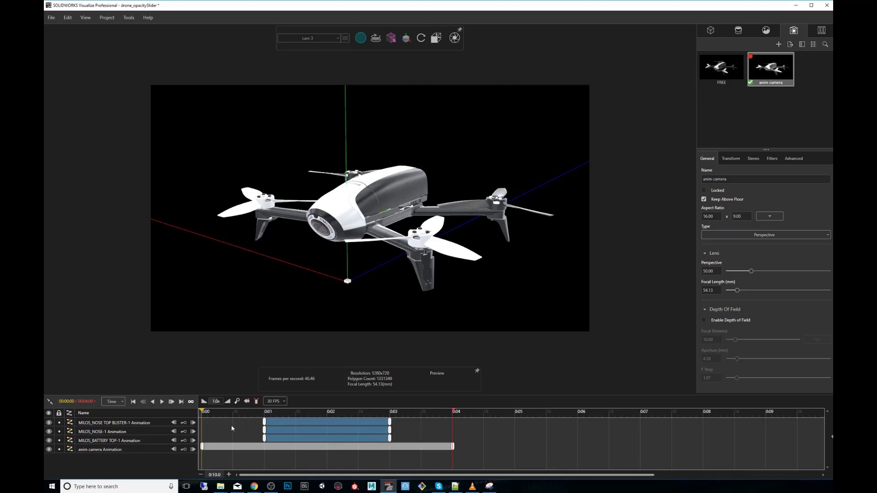
Step: Play the animation from the start to check the combined camera move and cover fade, and stop playback
click(210, 412)
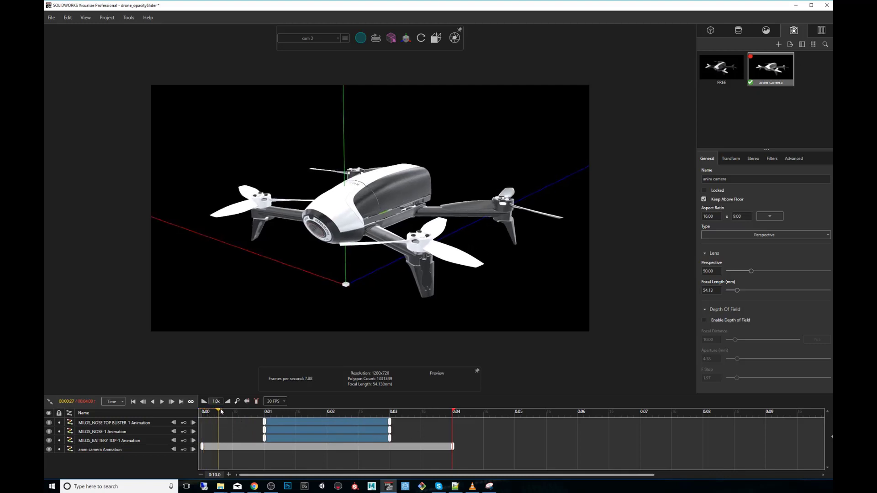
drag(211, 413, 167, 414)
click(162, 401)
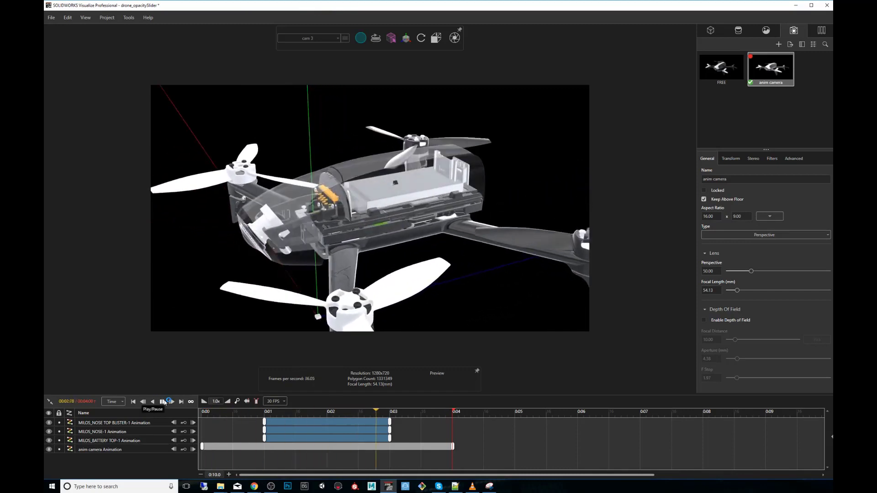
click(163, 402)
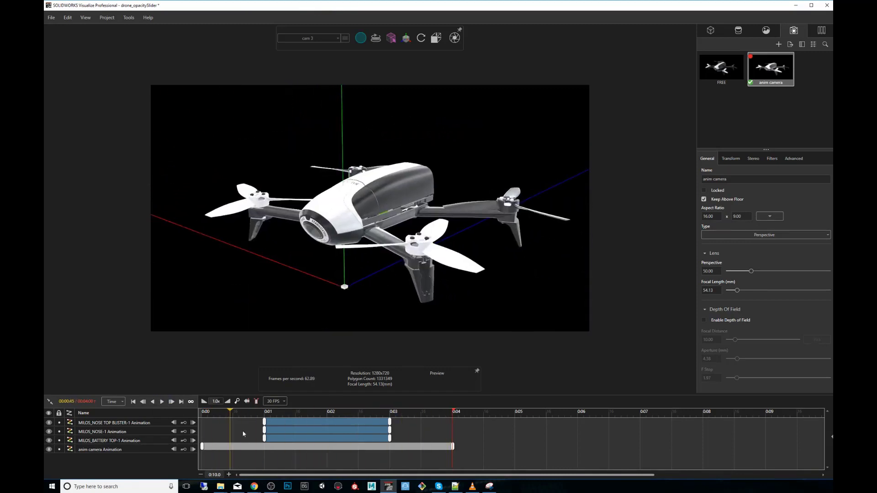
Step: Open the output tools for the animation and choose Flash Video (*.flv) as the movie format
click(454, 37)
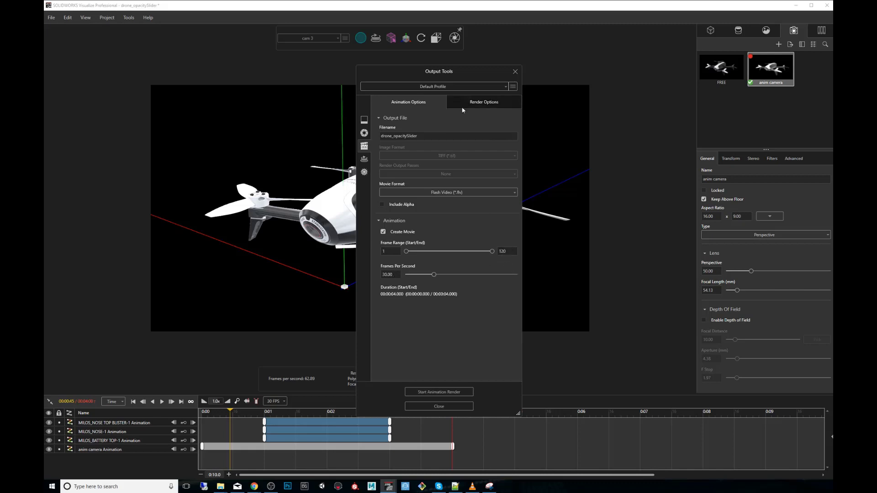
click(417, 194)
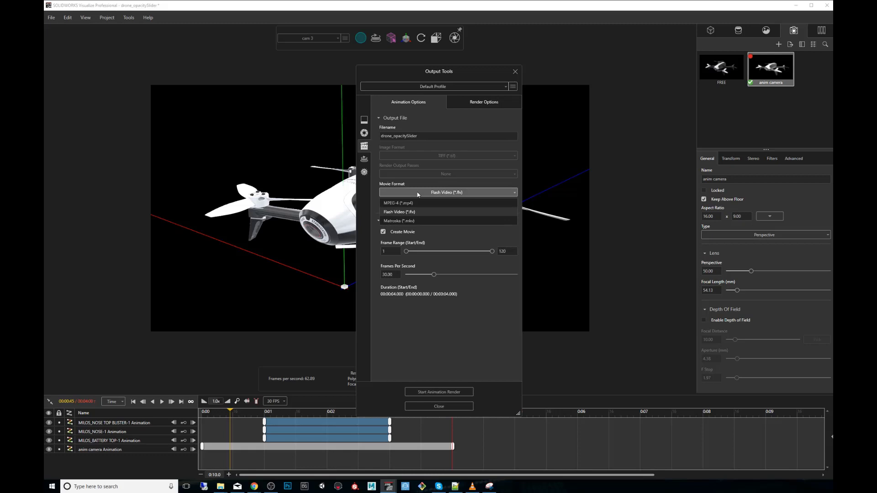
click(393, 212)
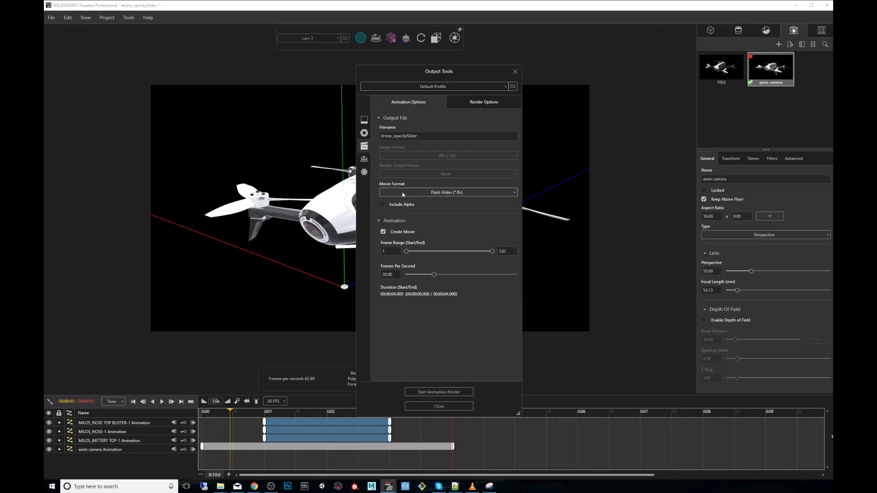
Step: Turn off Create Movie to inspect the image format choices, and turn it back on
click(383, 233)
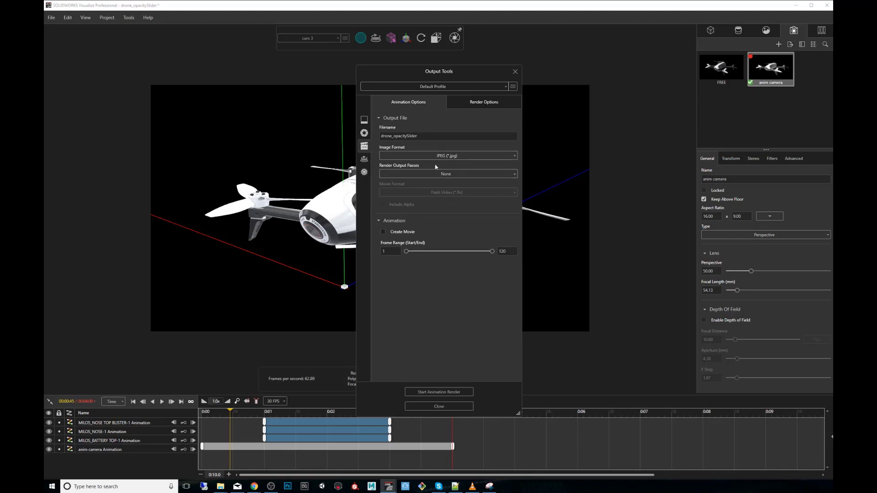
click(447, 156)
click(447, 156)
click(384, 232)
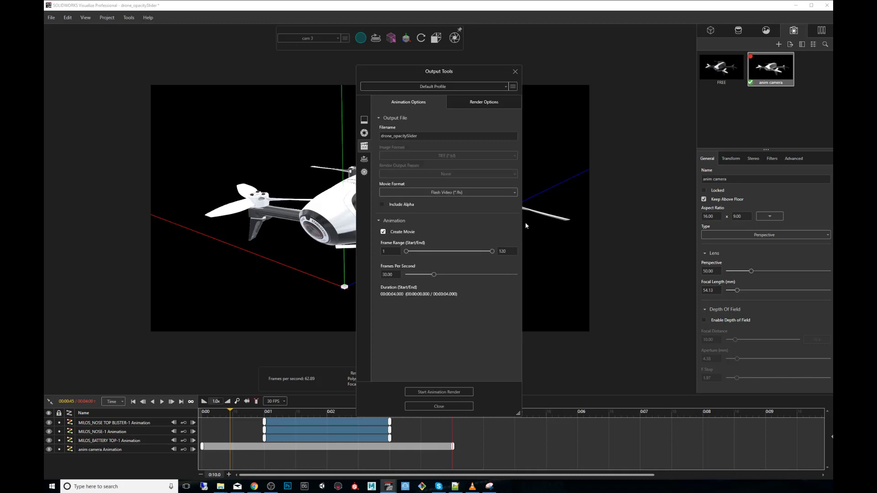
Step: Review the output folder, resolution, renderer, render passes and render device settings, and return to the animation options
click(475, 103)
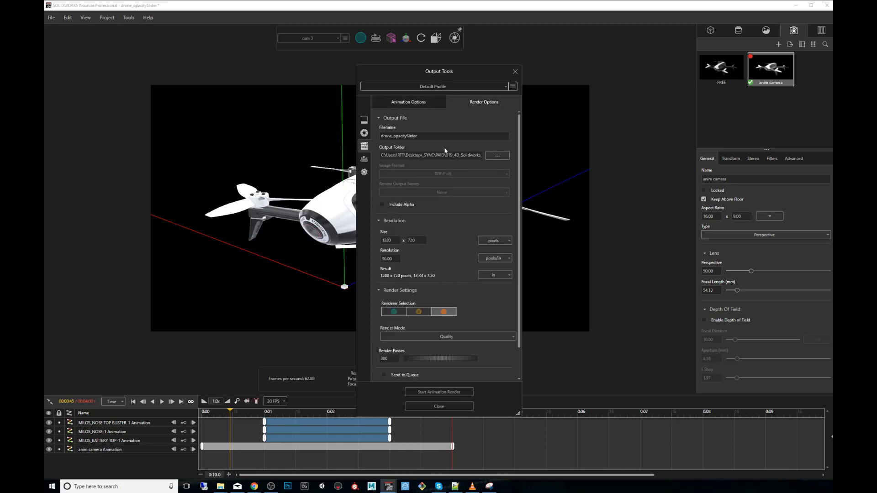
scroll(454, 213, down, 2)
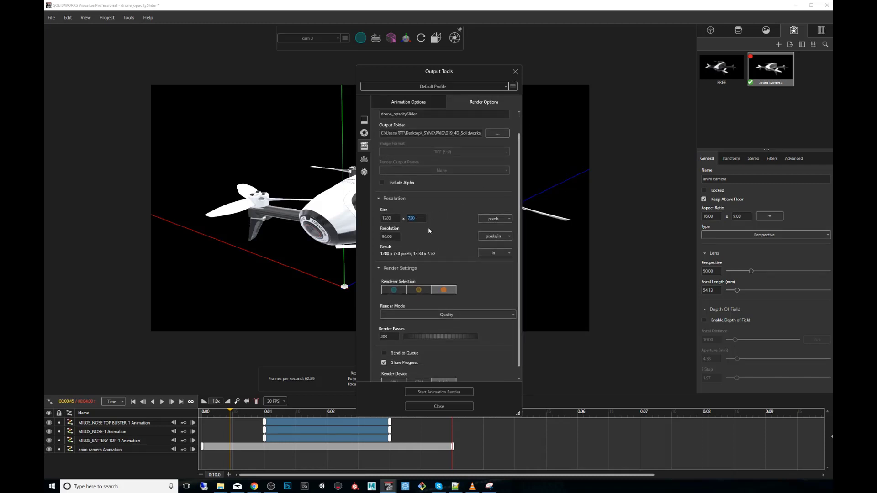
scroll(520, 201, down, 1)
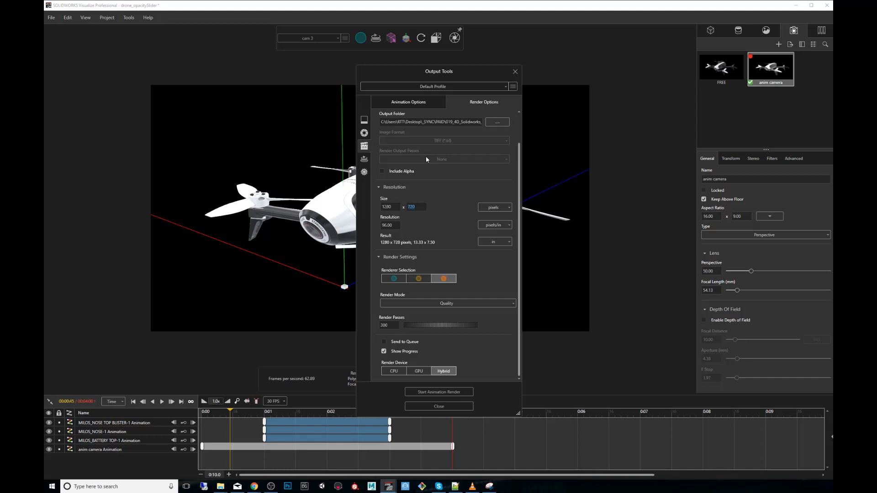
click(420, 106)
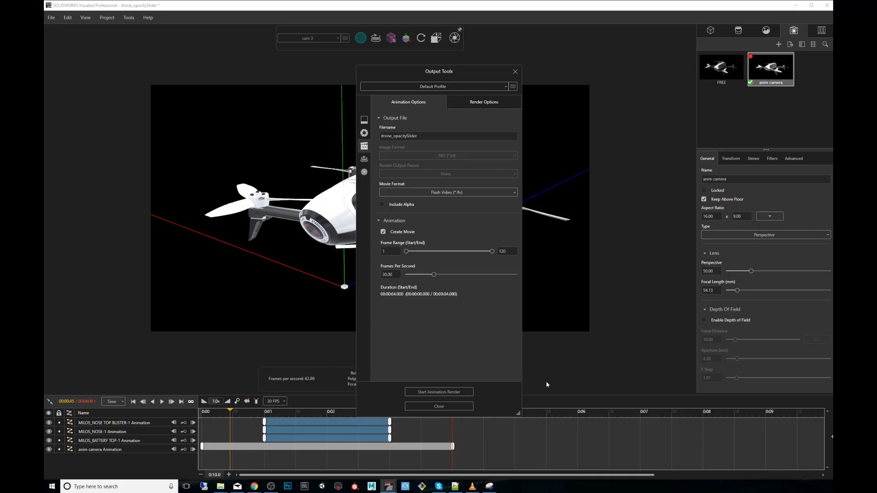
Step: Close the output tools, switch to File Explorer and browse the rendered TIFF frames in the drone_opacitySlider_01222018_090801 folder
click(432, 407)
mouse_move(220, 487)
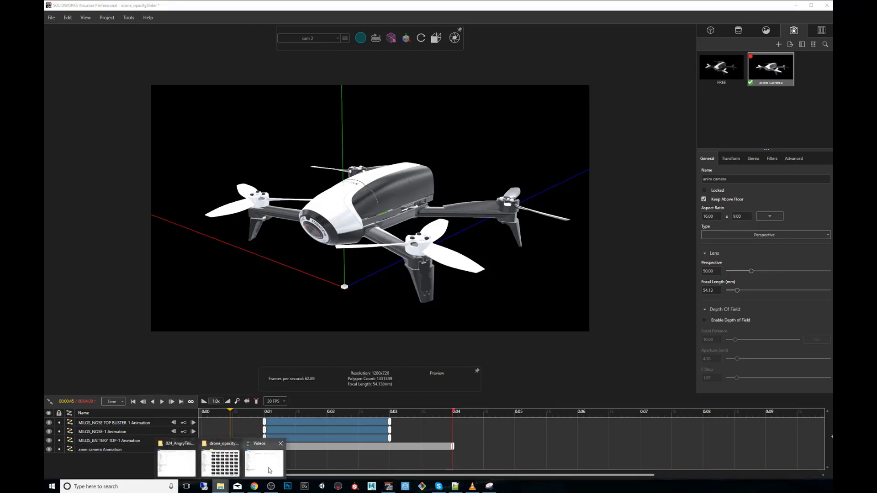
click(238, 459)
drag(757, 148, 644, 151)
scroll(725, 281, up, 5)
scroll(726, 286, down, 8)
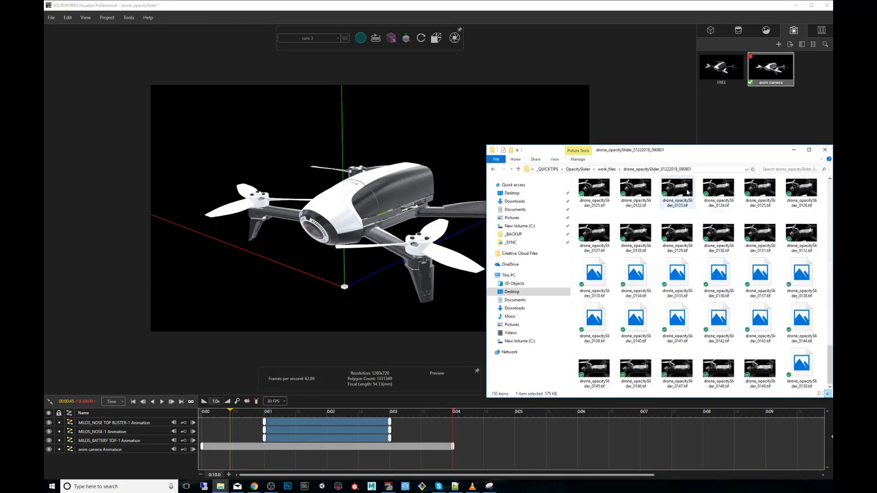
Step: Open drone_opacitySlider.flv from the work_files folder in VLC media player, pause it and enlarge the player window
click(608, 169)
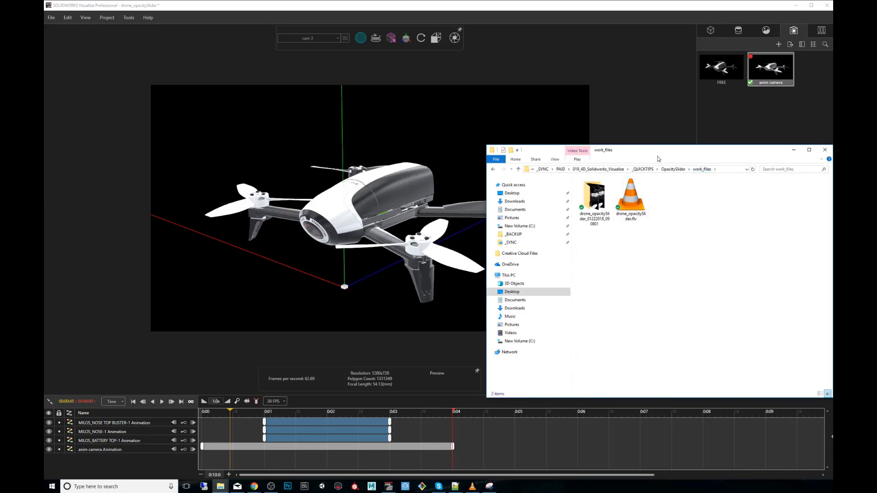
click(636, 197)
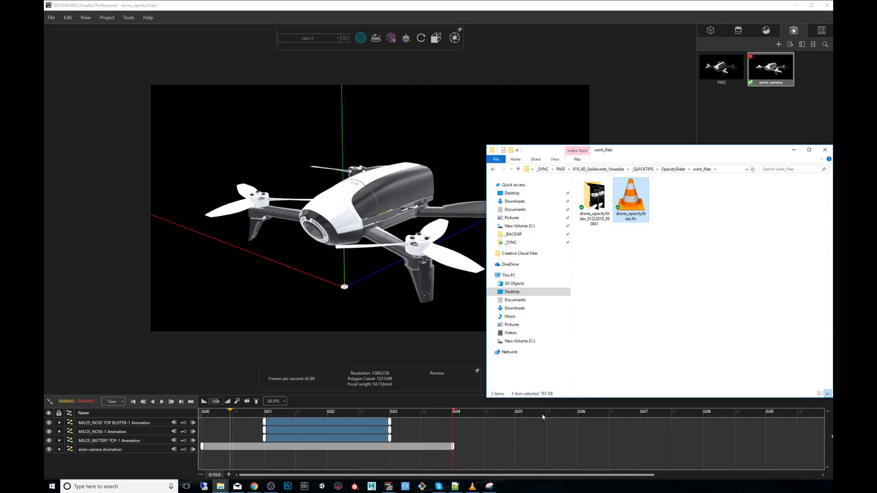
click(473, 487)
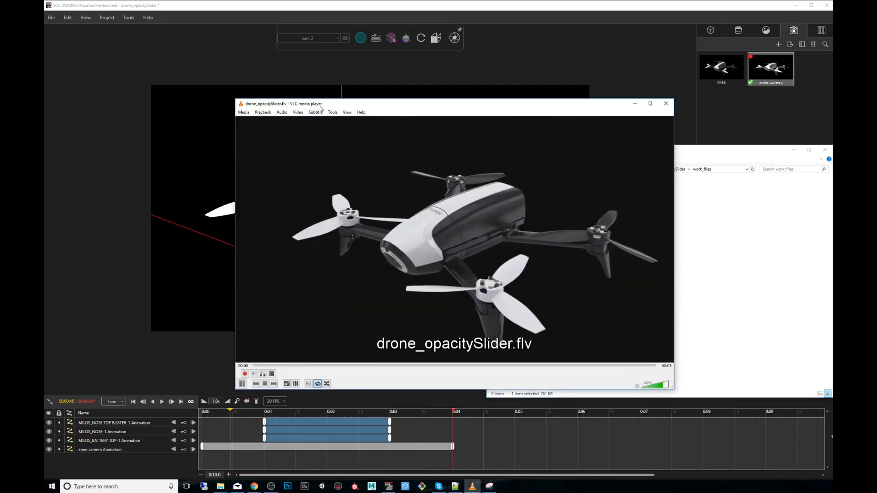
drag(341, 104, 172, 47)
click(344, 205)
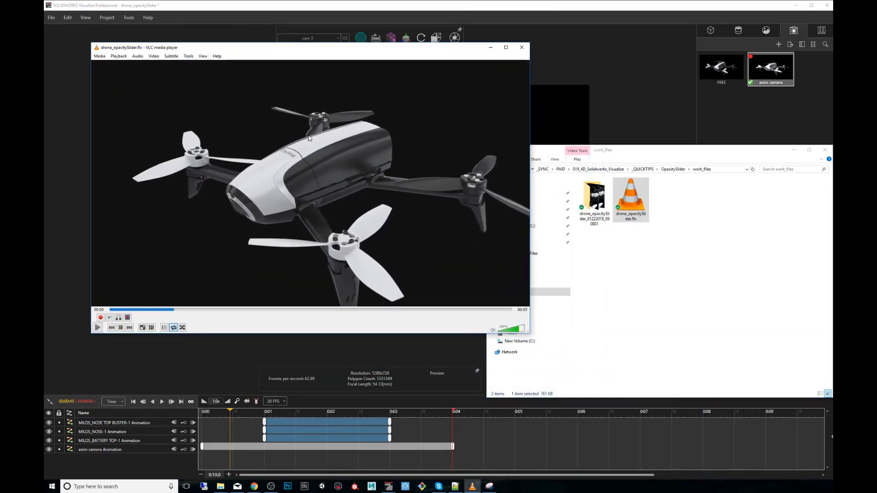
drag(530, 333, 707, 449)
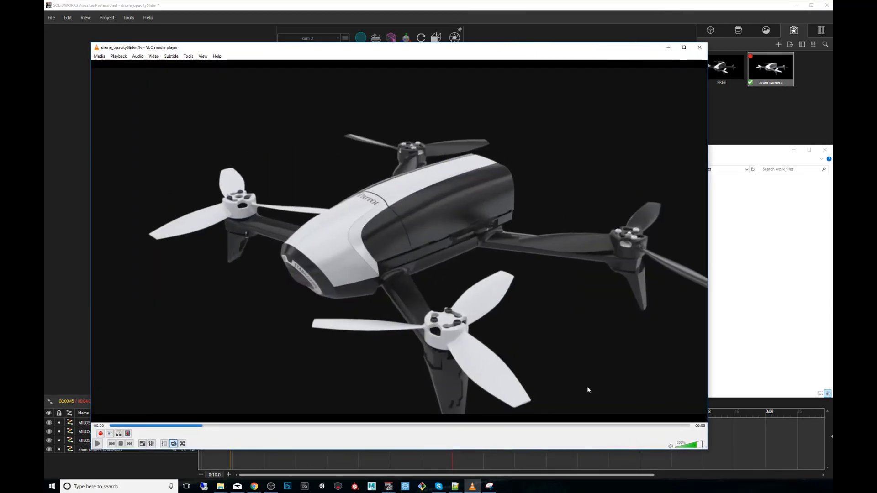
Step: Turn off looping, watch the rendered video from its start, and return to the SOLIDWORKS Visualize project
click(173, 444)
click(134, 426)
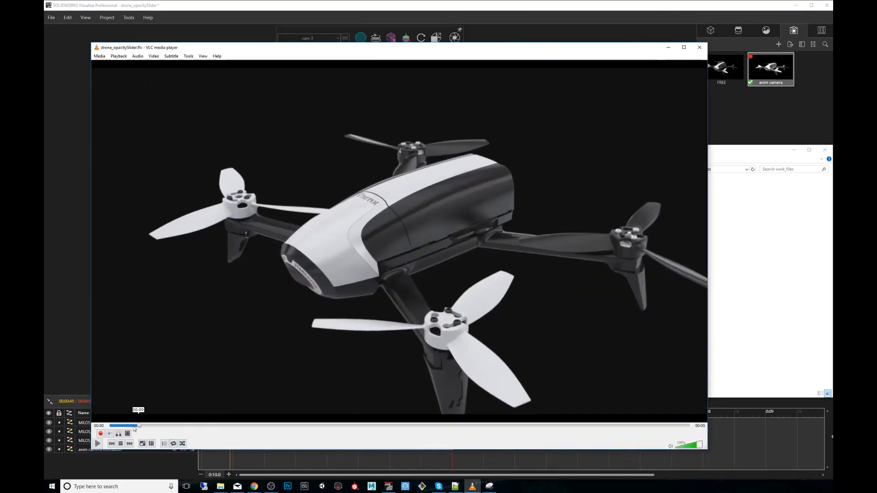
click(98, 444)
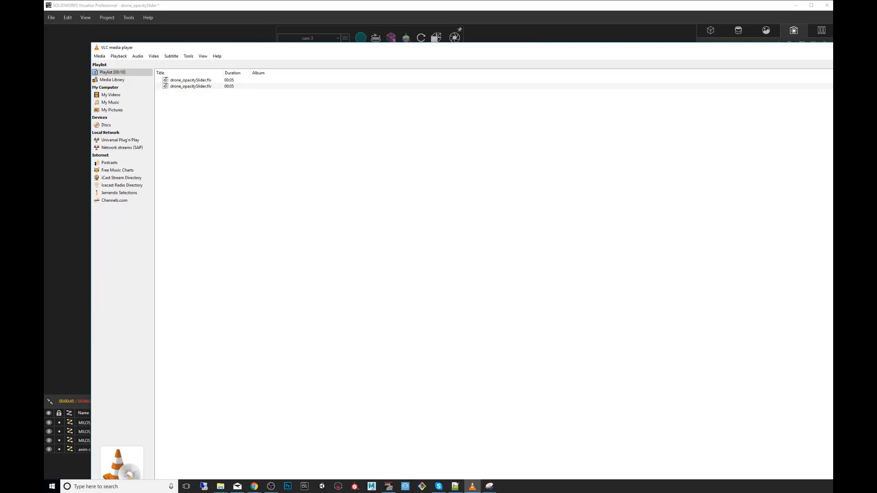
key(alt+F4)
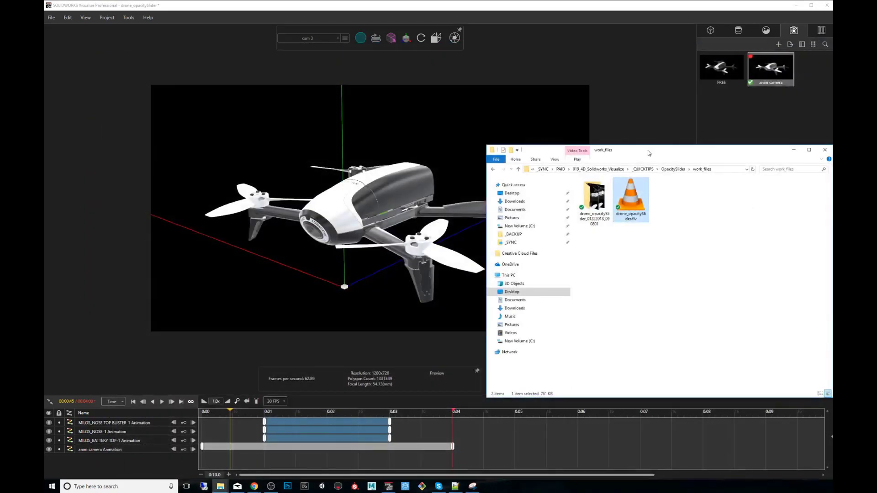
drag(649, 151, 833, 183)
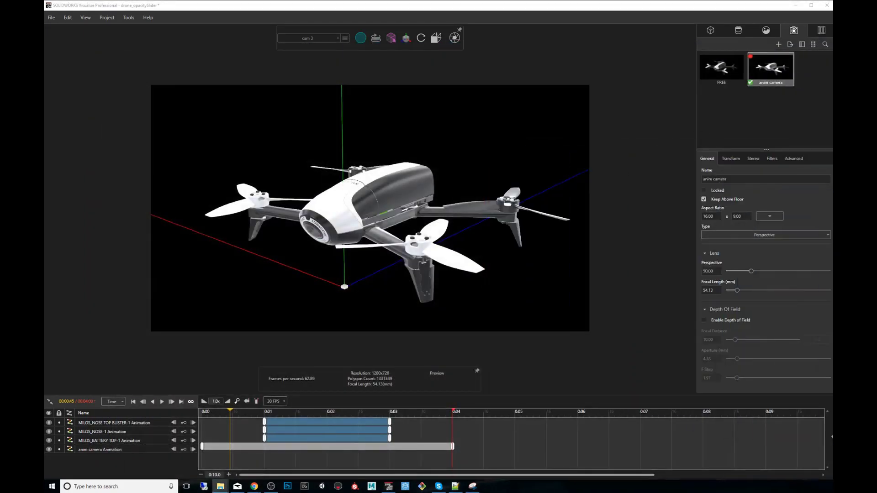